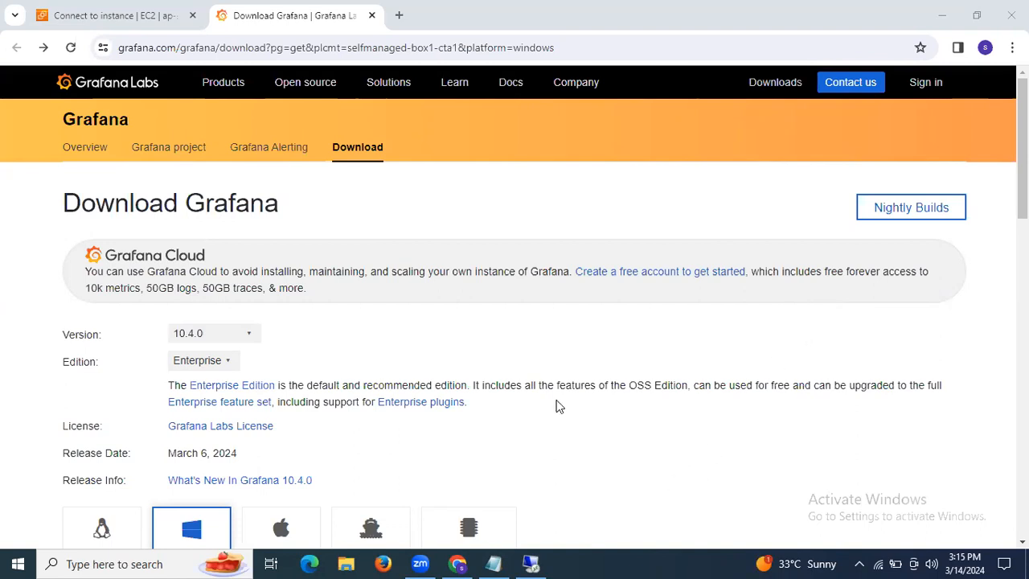
Disconnect the earlier remote desktop session and return to the AWS Connect to instance tab
click(531, 564)
click(700, 10)
click(579, 315)
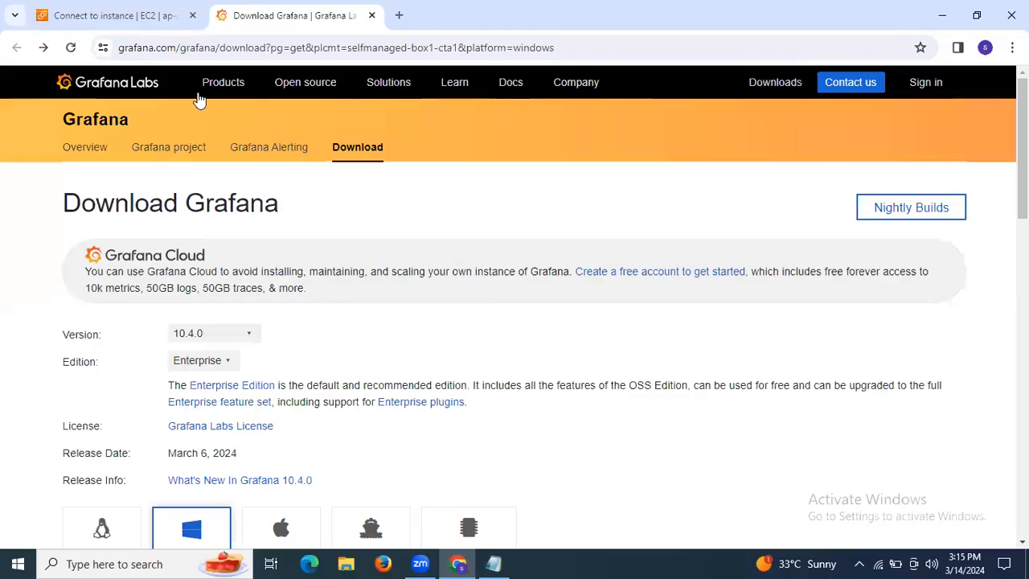
click(136, 14)
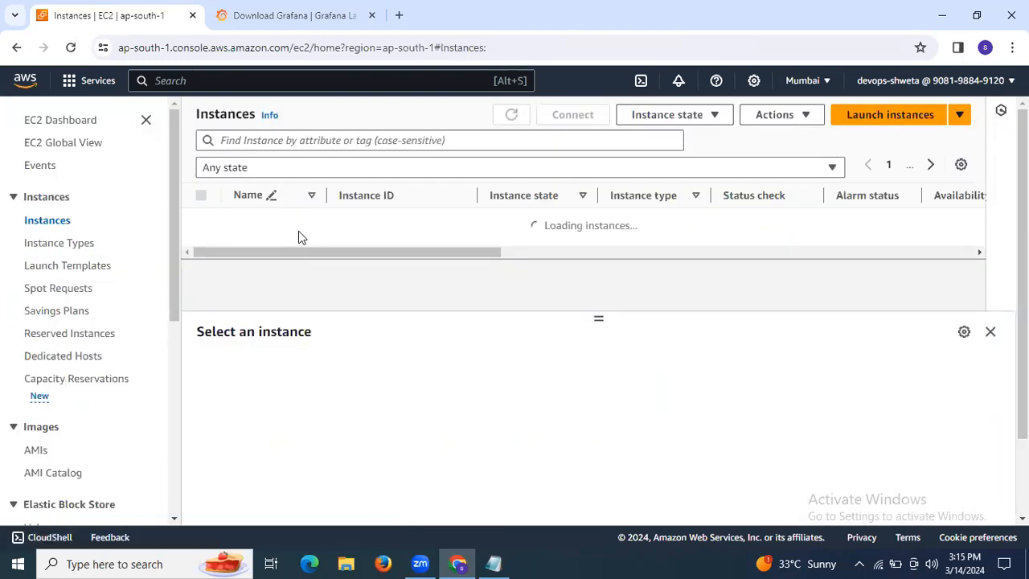
Select the running Windows t2.medium instance in the Instances list and choose Connect
drag(300, 240, 338, 258)
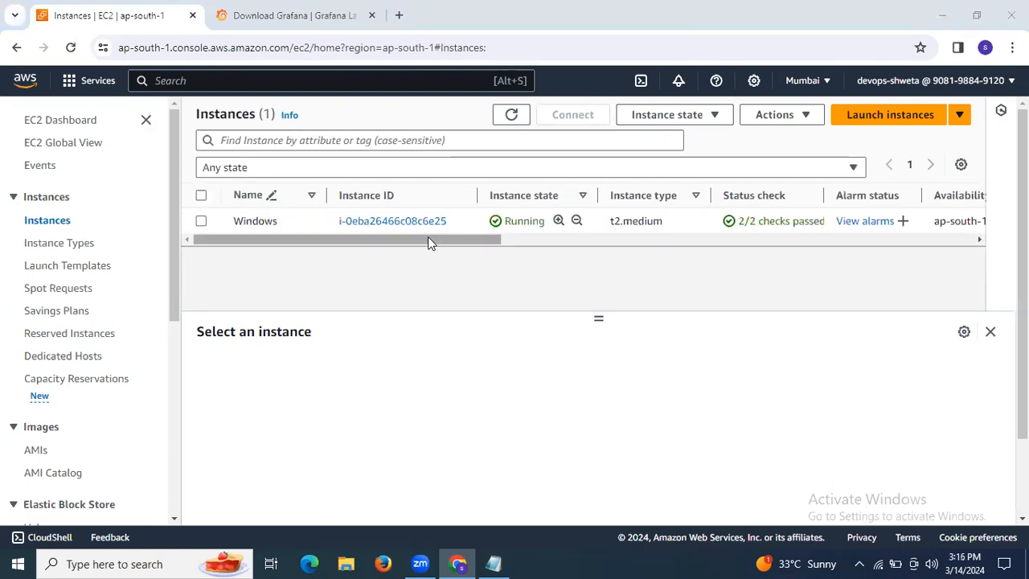
drag(430, 239, 392, 243)
click(203, 222)
click(555, 119)
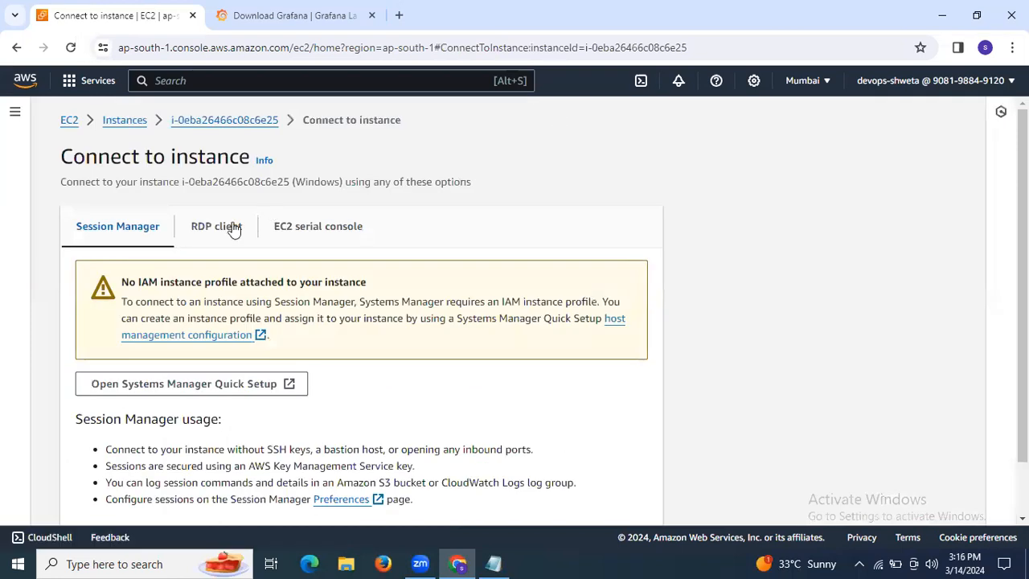
Decrypt the Administrator password on the RDP client tab using the downloaded .pem key file
click(219, 230)
scroll(207, 290, down, 3)
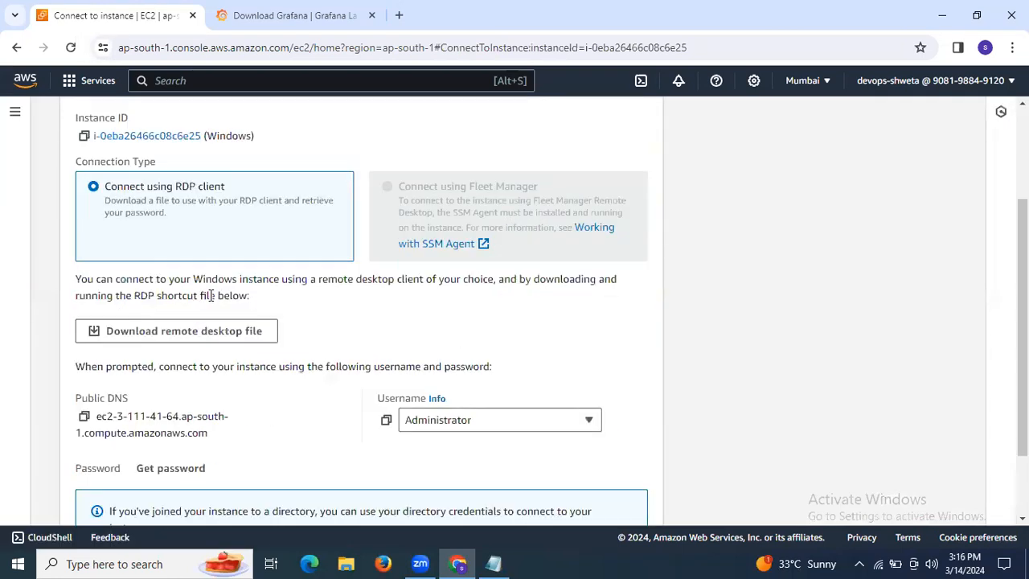
click(187, 377)
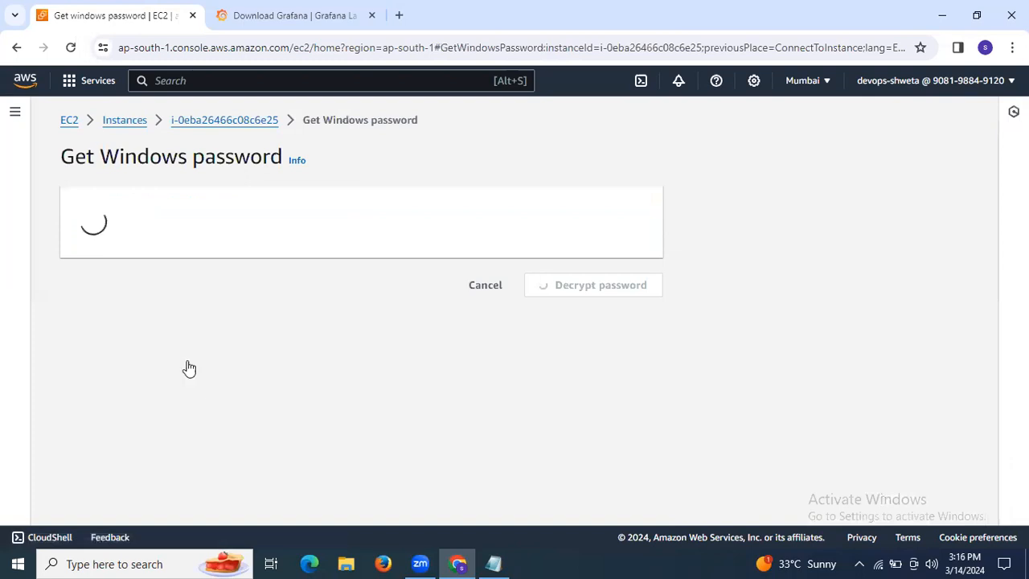
click(159, 358)
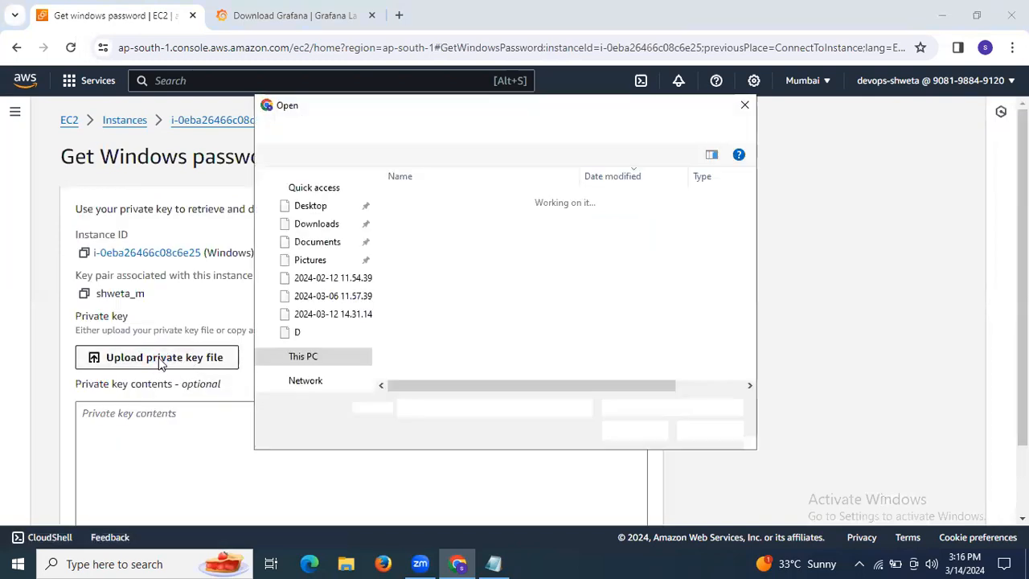
click(418, 225)
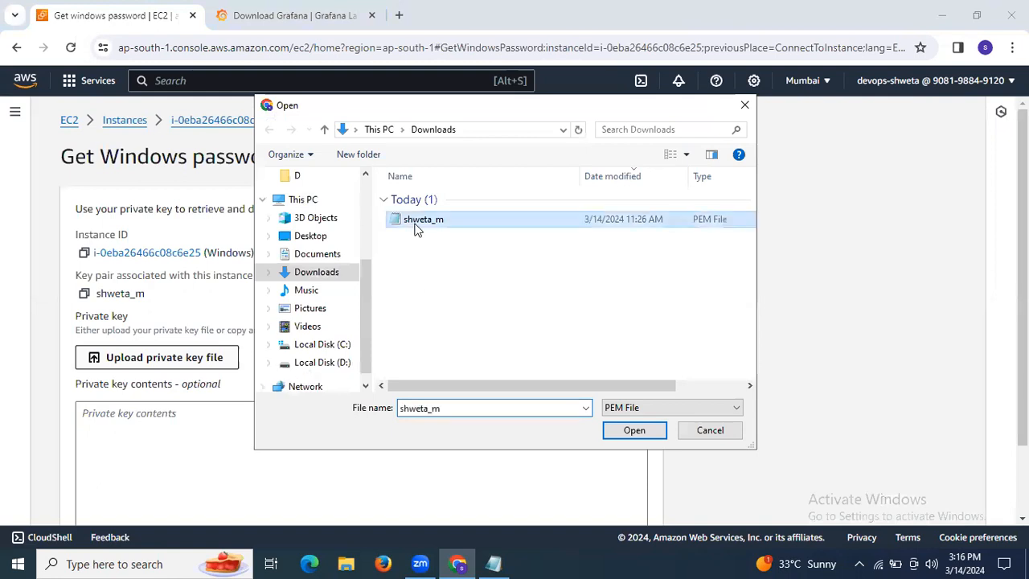
click(635, 430)
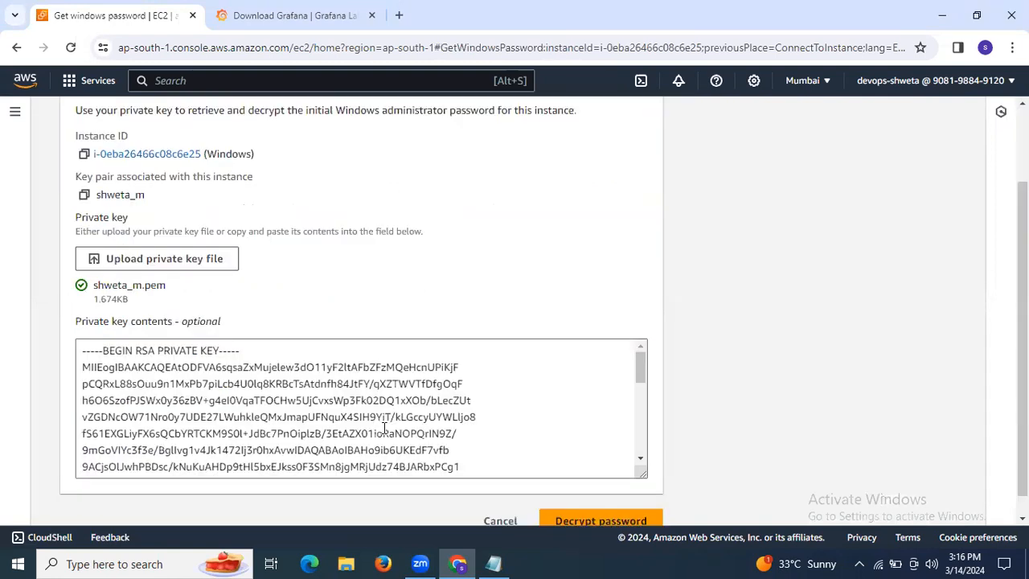
click(600, 497)
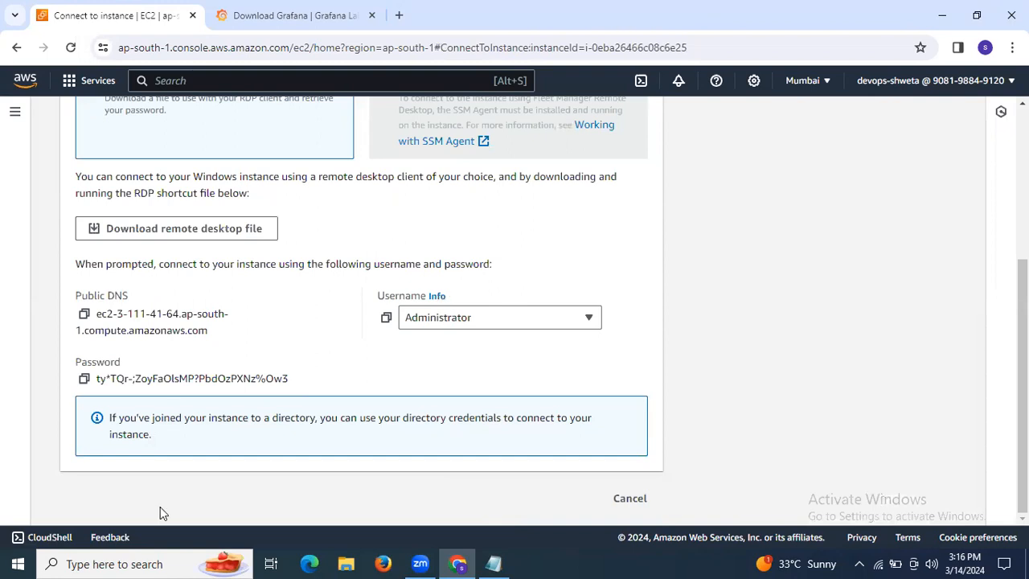
click(147, 563)
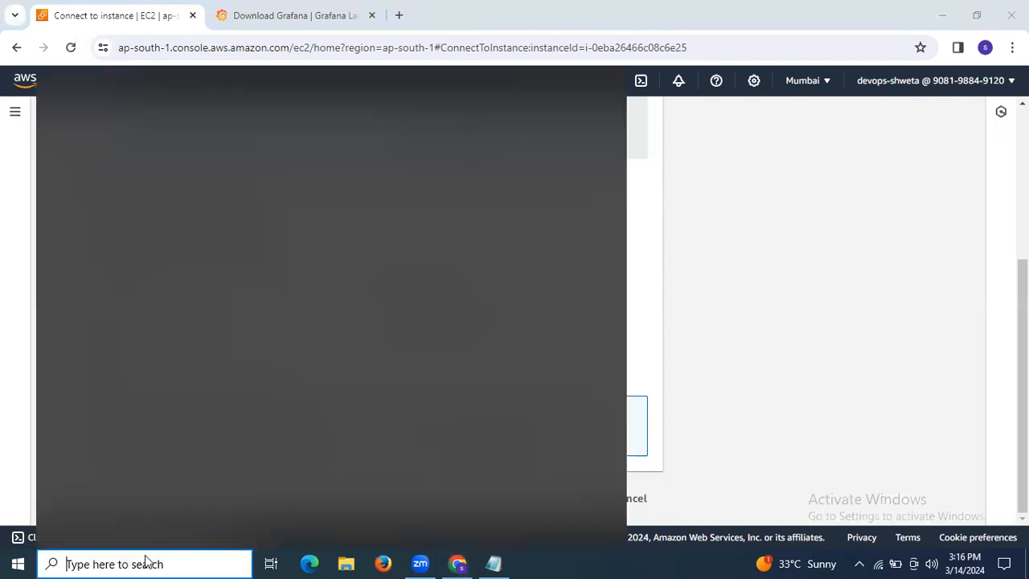
Launch Remote Desktop Connection via 'rdc' and connect it to the instance's copied Public DNS
text(rdc)
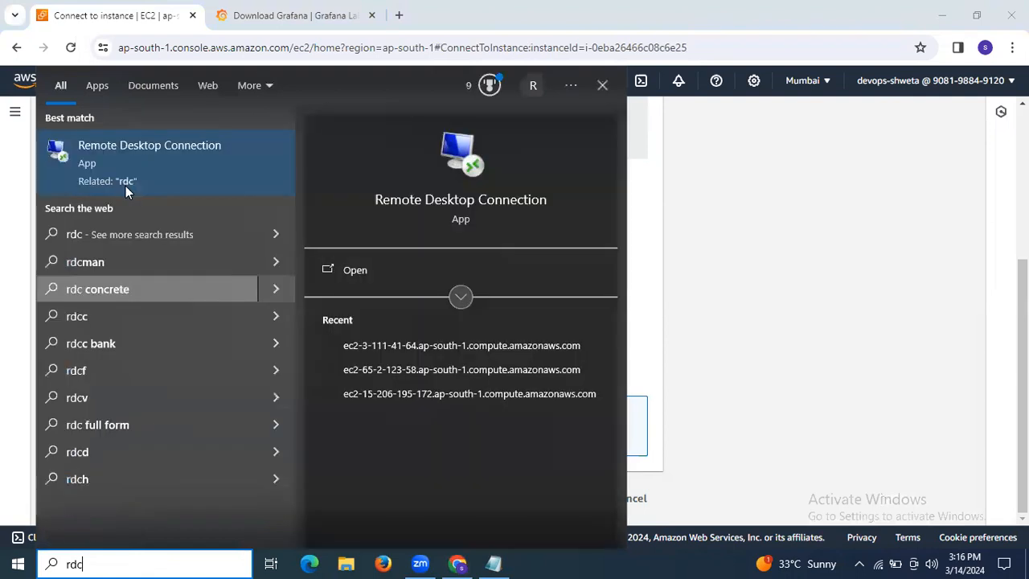
click(125, 185)
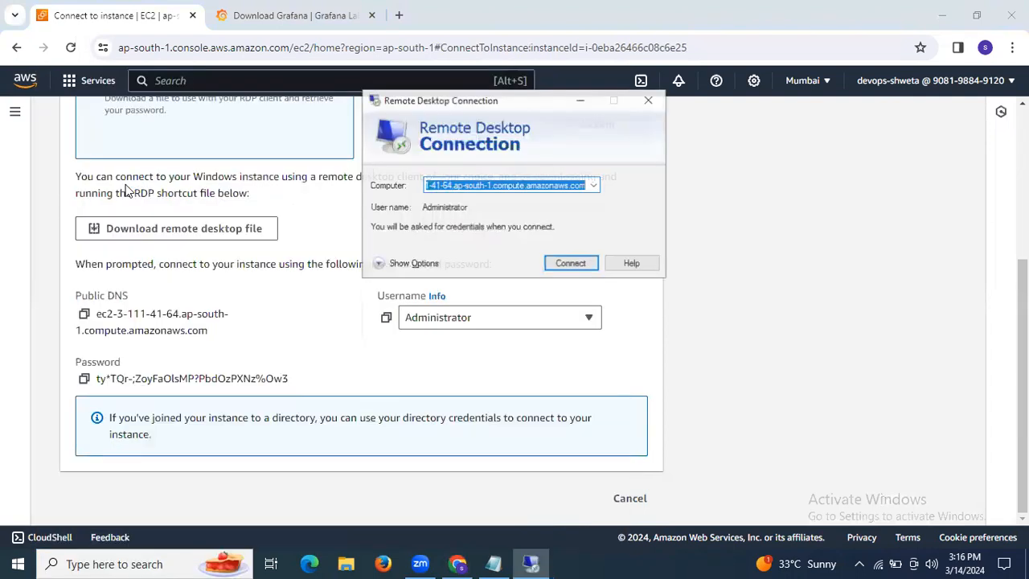
click(579, 102)
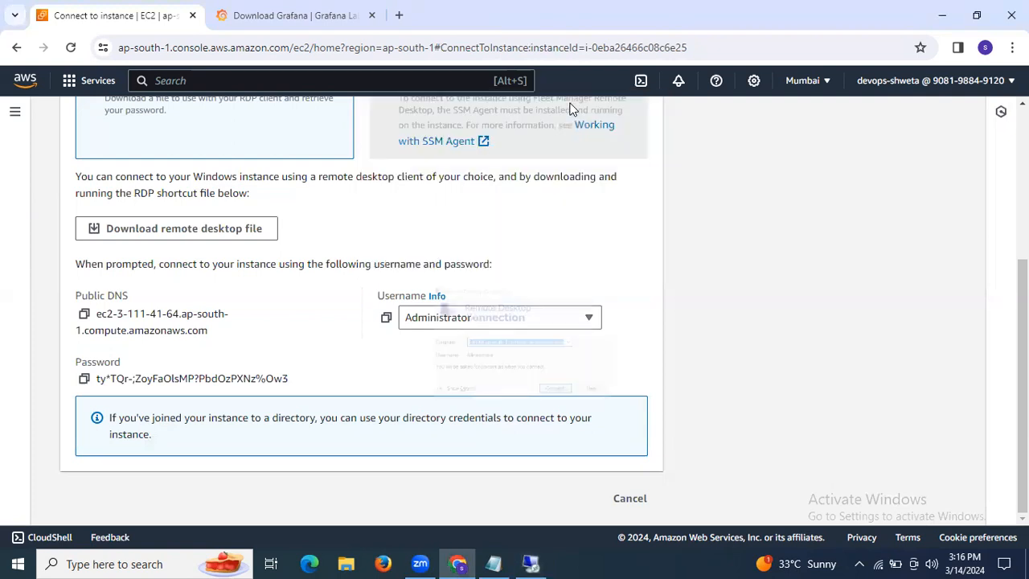
click(84, 314)
click(537, 558)
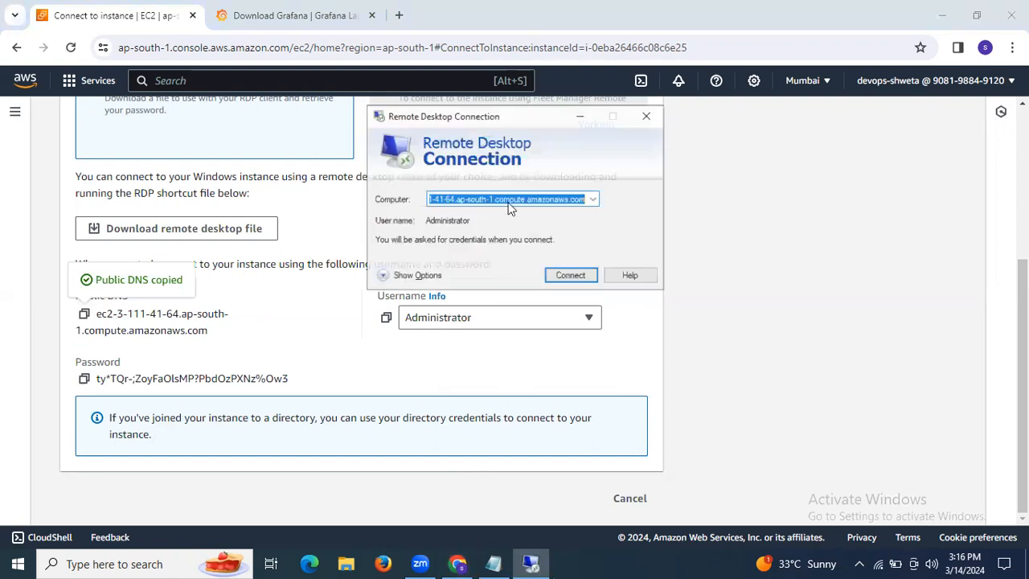
click(569, 265)
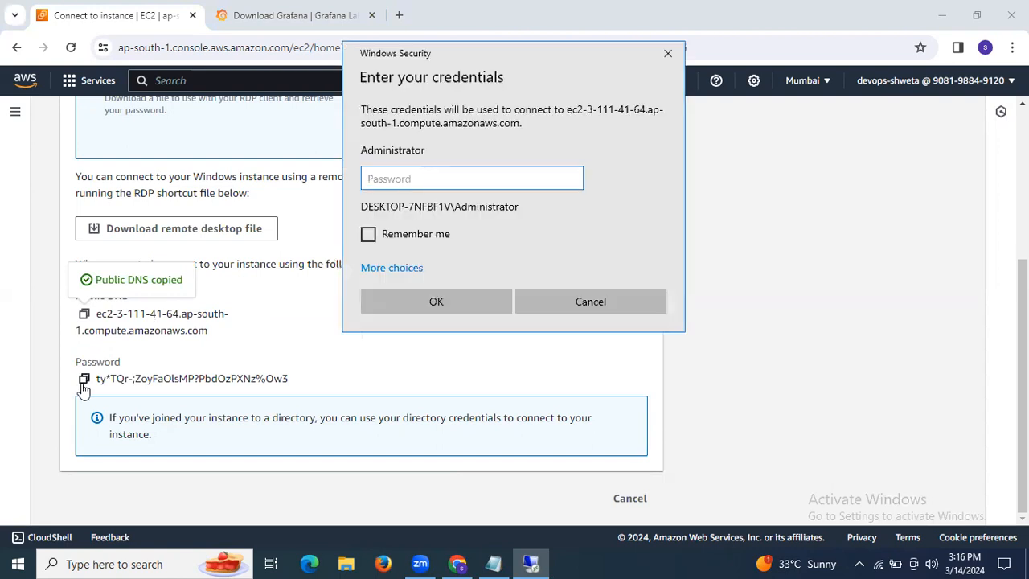
Paste the decrypted Administrator password into the credentials prompt and confirm
click(84, 379)
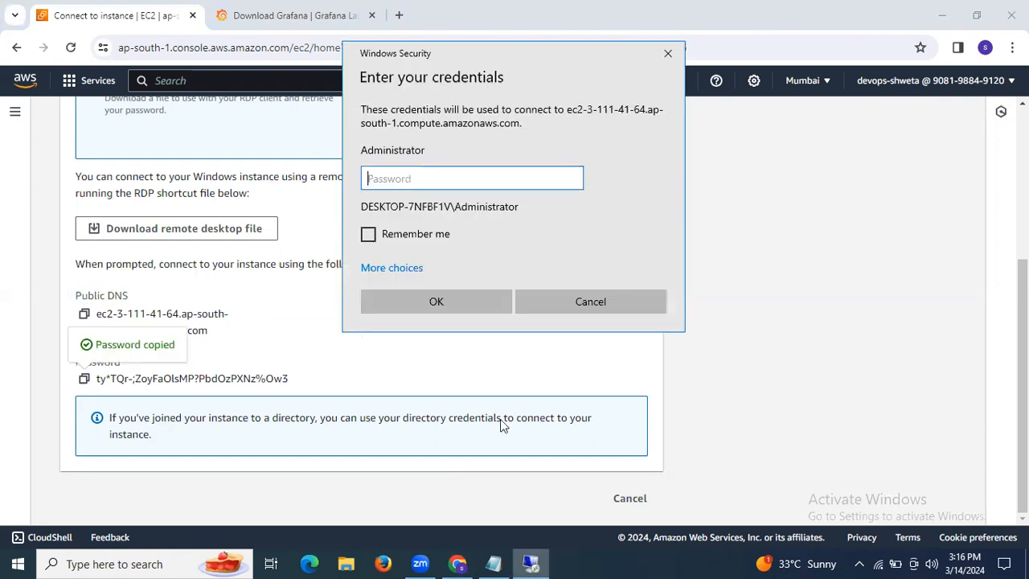
key(ctrl+v)
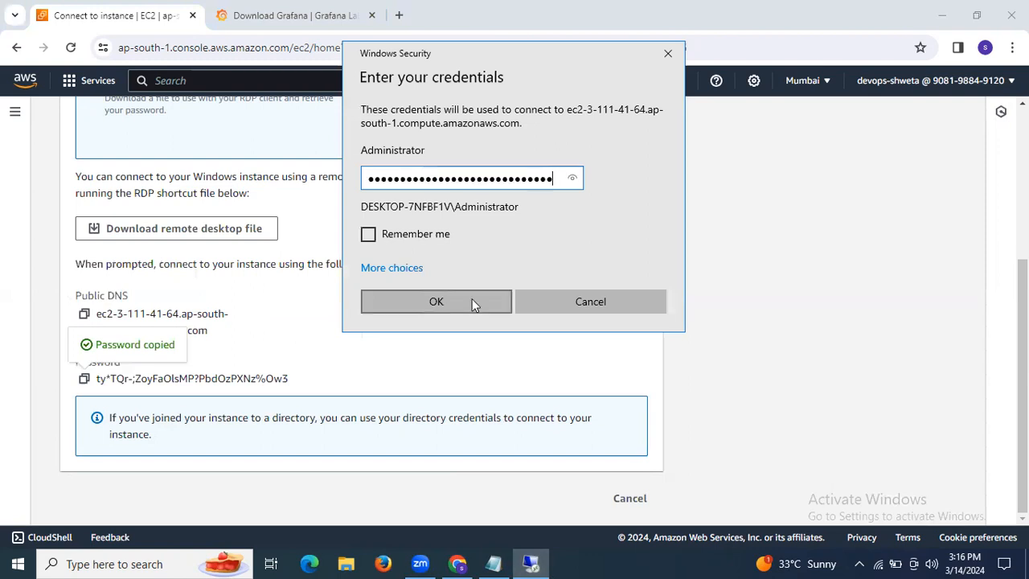
click(472, 301)
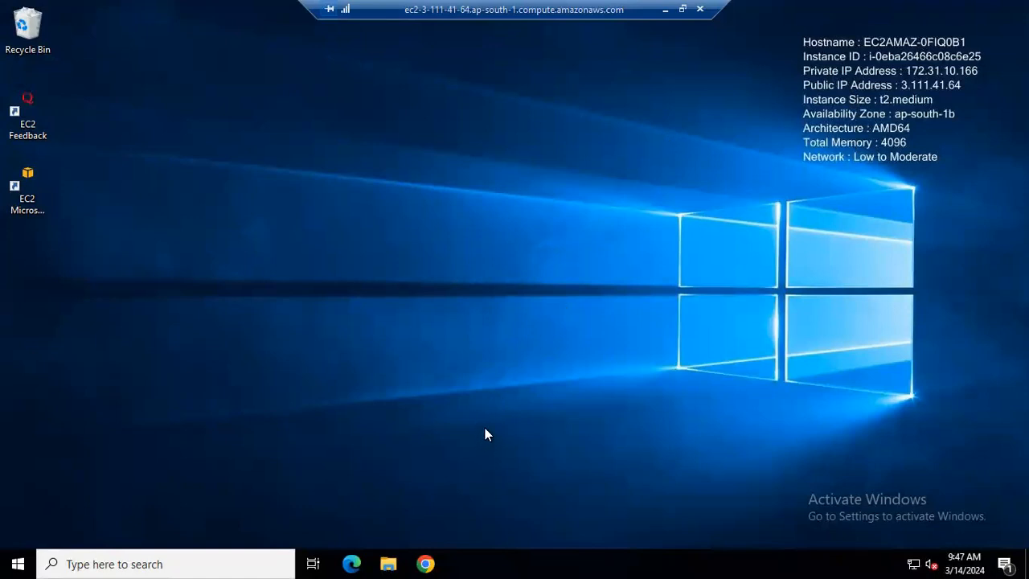
Launch and maximize Chrome on the remote desktop, then minimize the remote session
click(428, 561)
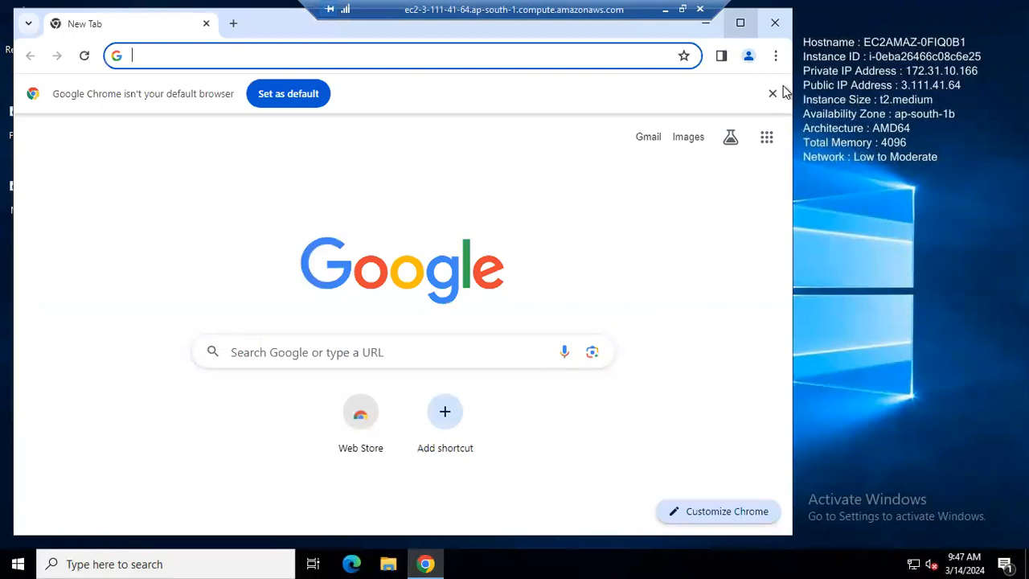
click(740, 24)
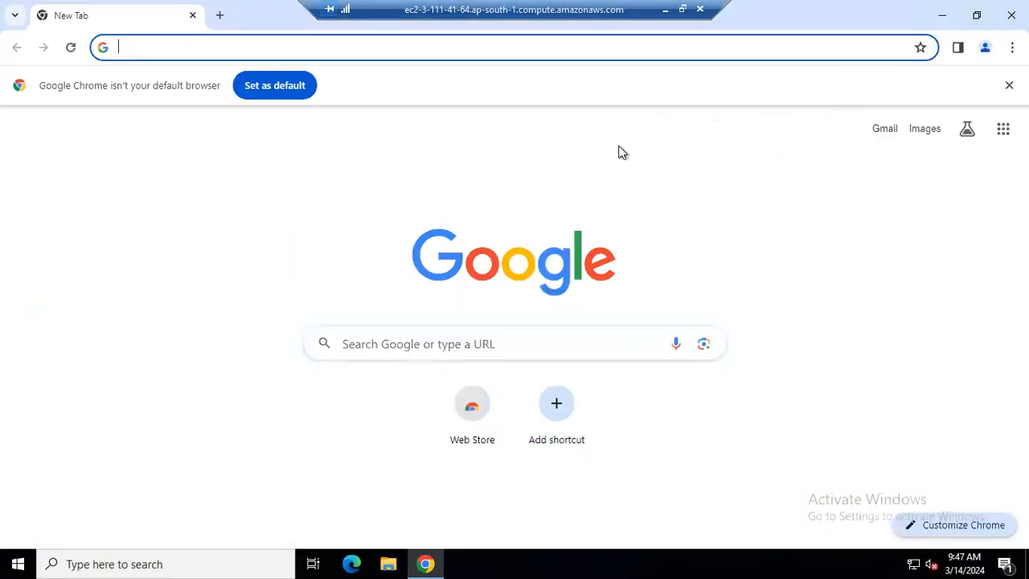
click(666, 10)
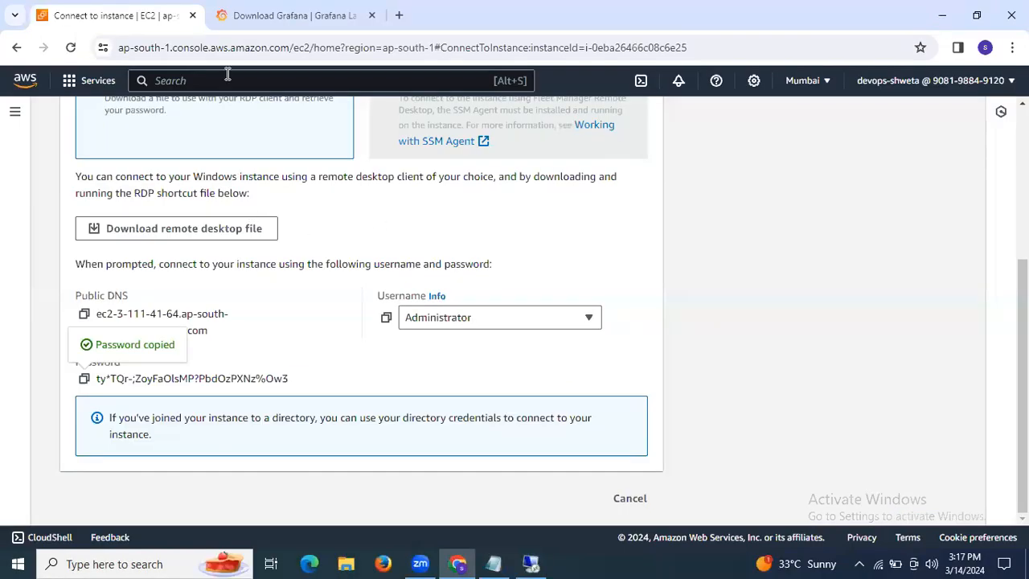
Copy the Download Grafana page address from local Chrome and load it in remote Chrome
click(266, 15)
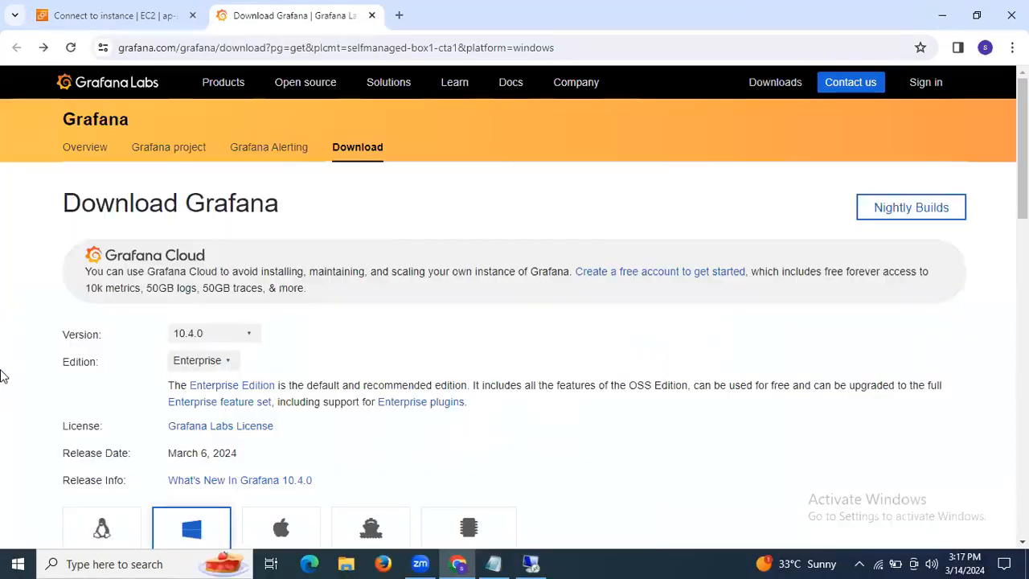
key(ctrl+l)
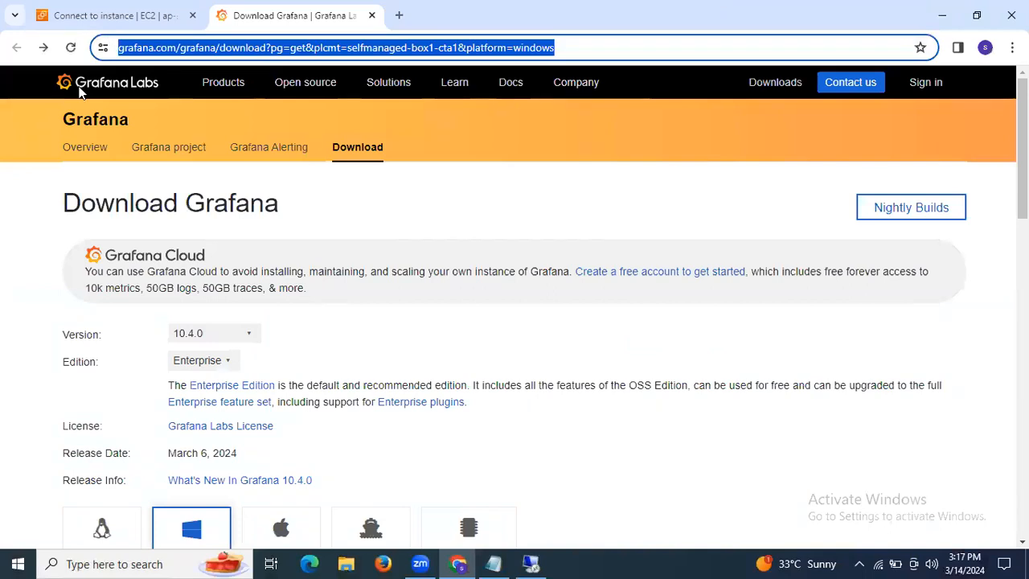
click(531, 564)
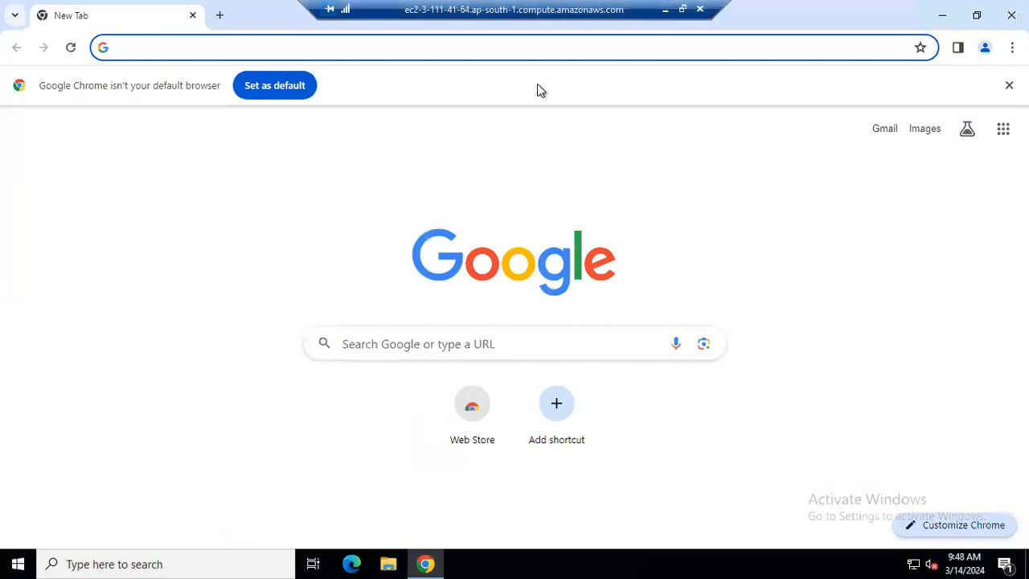
click(665, 9)
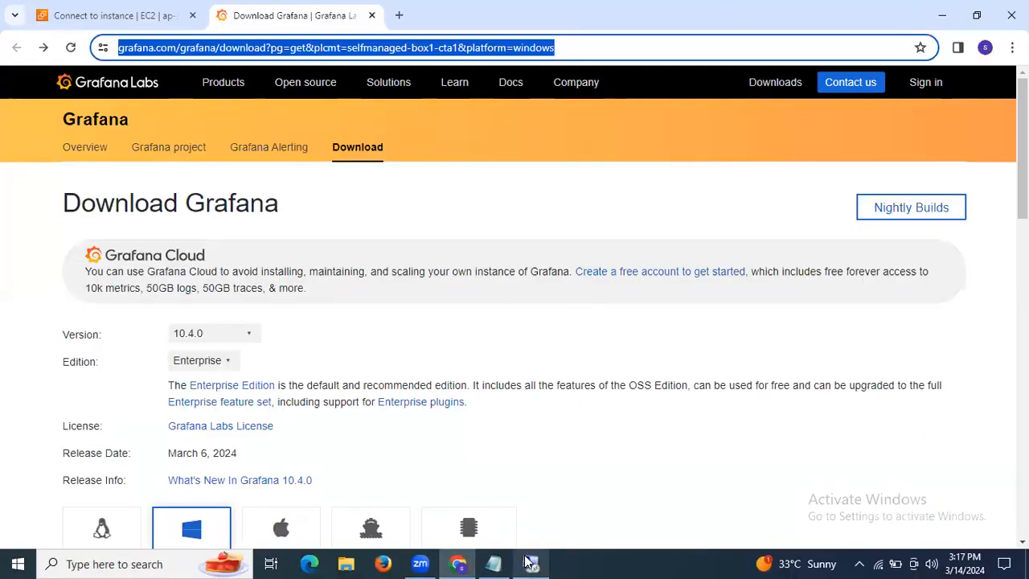
click(531, 564)
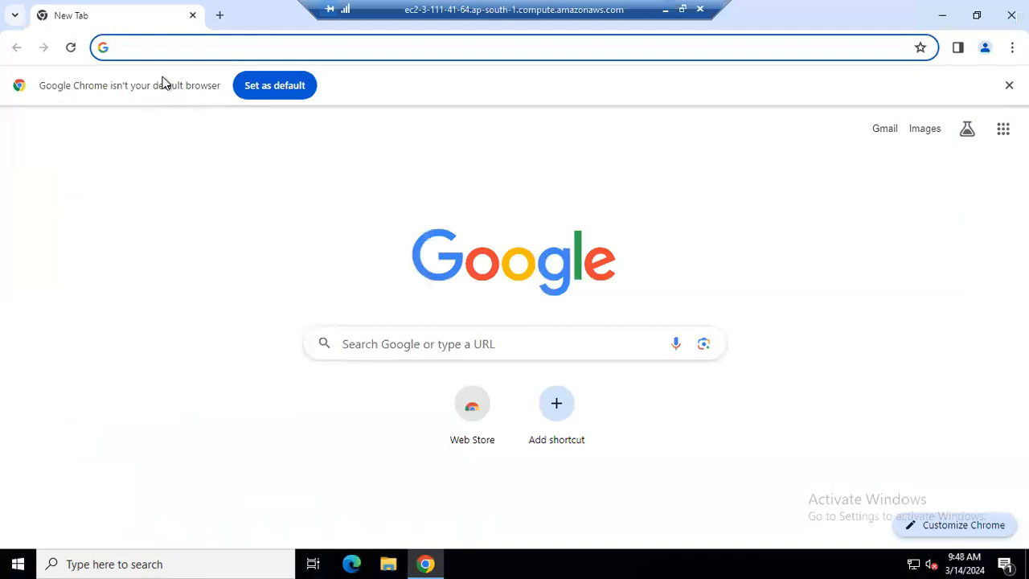
key(ctrl+v)
key(Return)
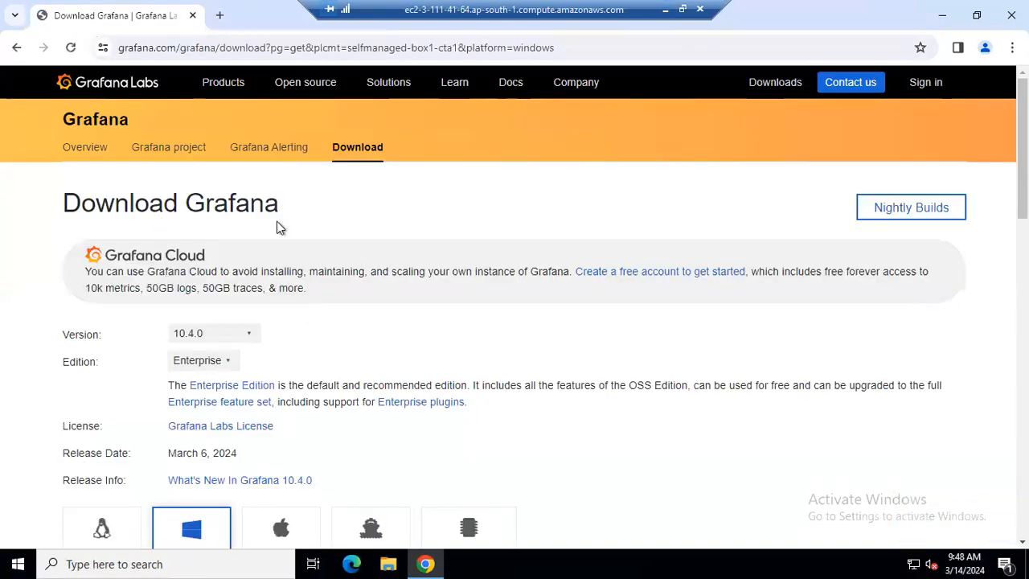
Download the Grafana Enterprise 10.4.0 Windows installer (.msi) from the Windows download options
scroll(329, 274, down, 1)
scroll(329, 317, up, 1)
scroll(328, 320, down, 2)
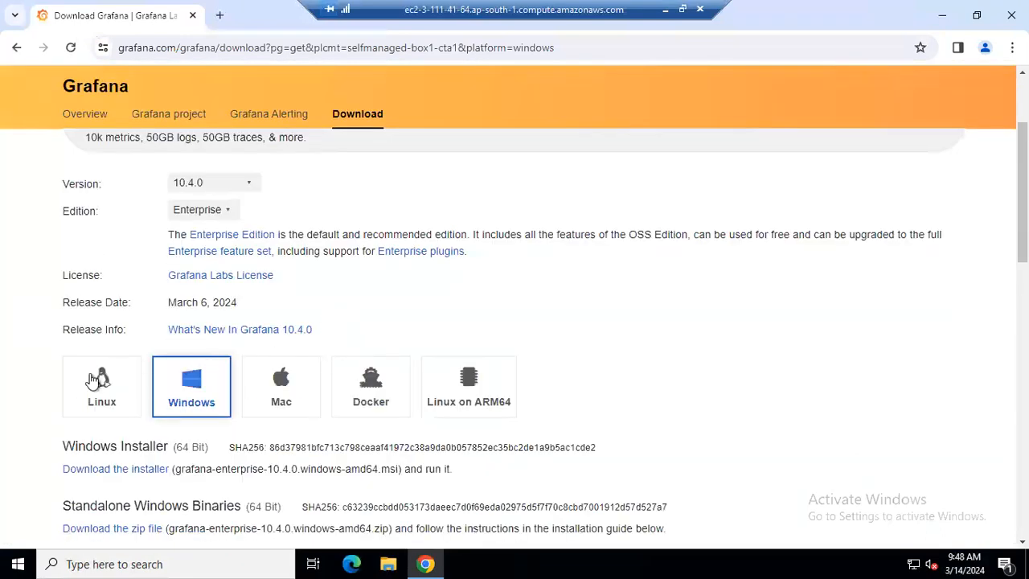
click(185, 390)
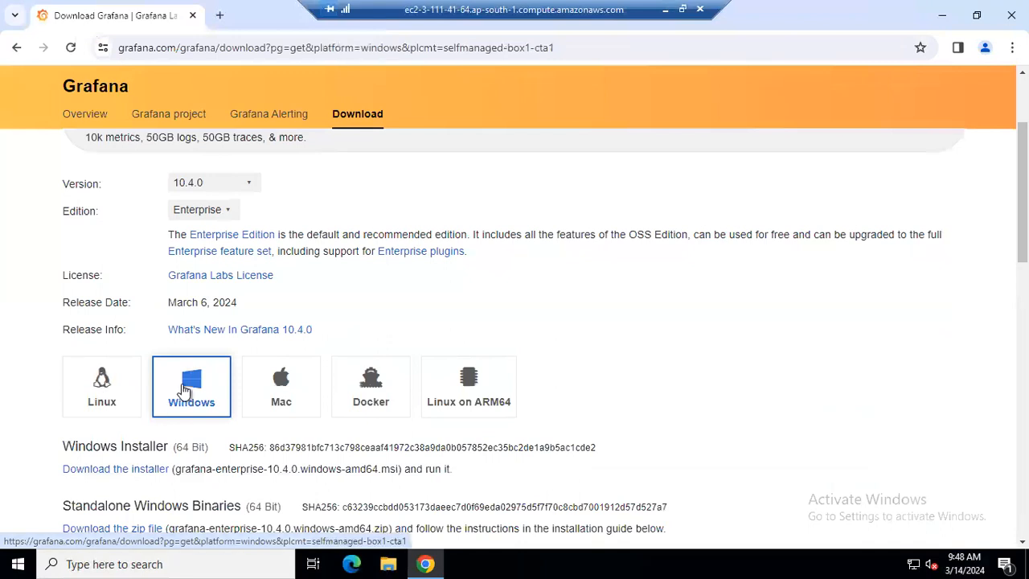
scroll(160, 354, down, 1)
scroll(122, 306, down, 1)
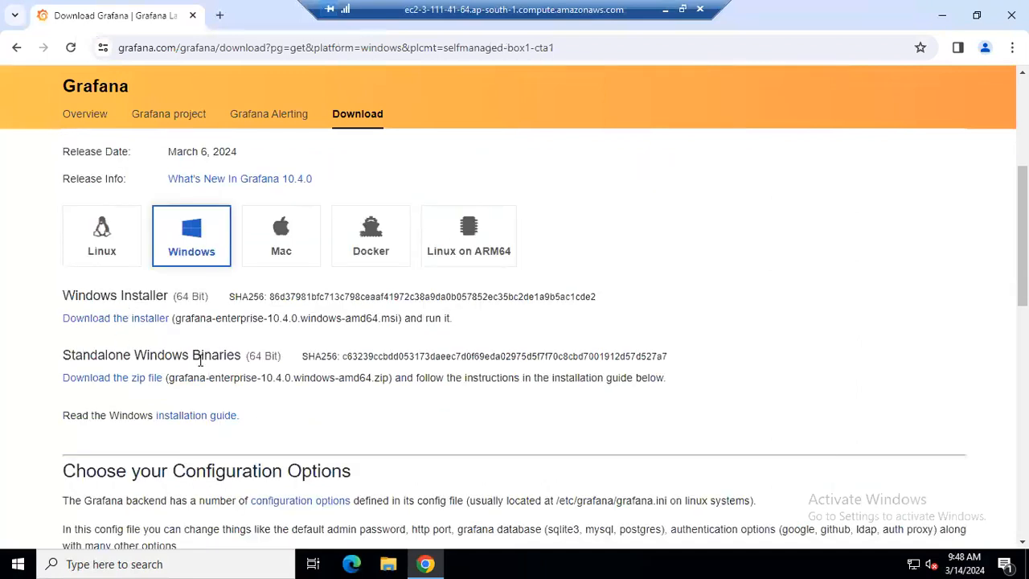
click(106, 321)
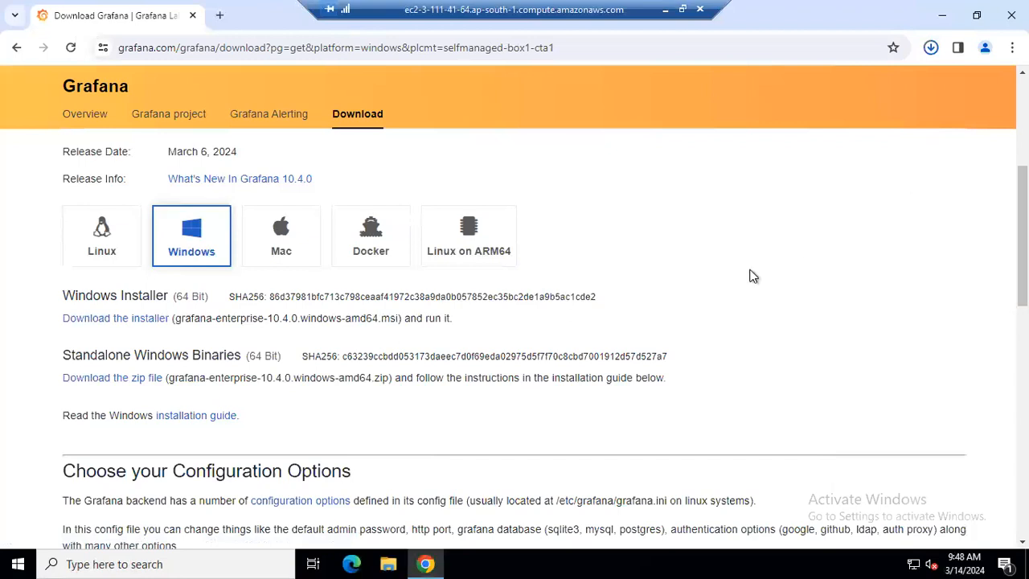
click(388, 564)
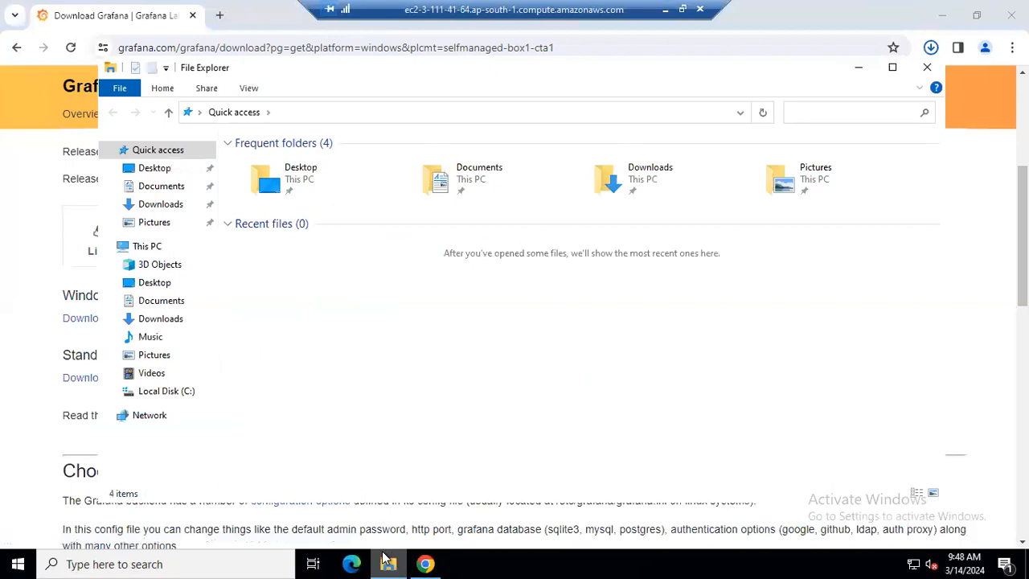
Launch the grafana-enterprise 10.4.0 .msi installer from the Downloads folder
click(157, 319)
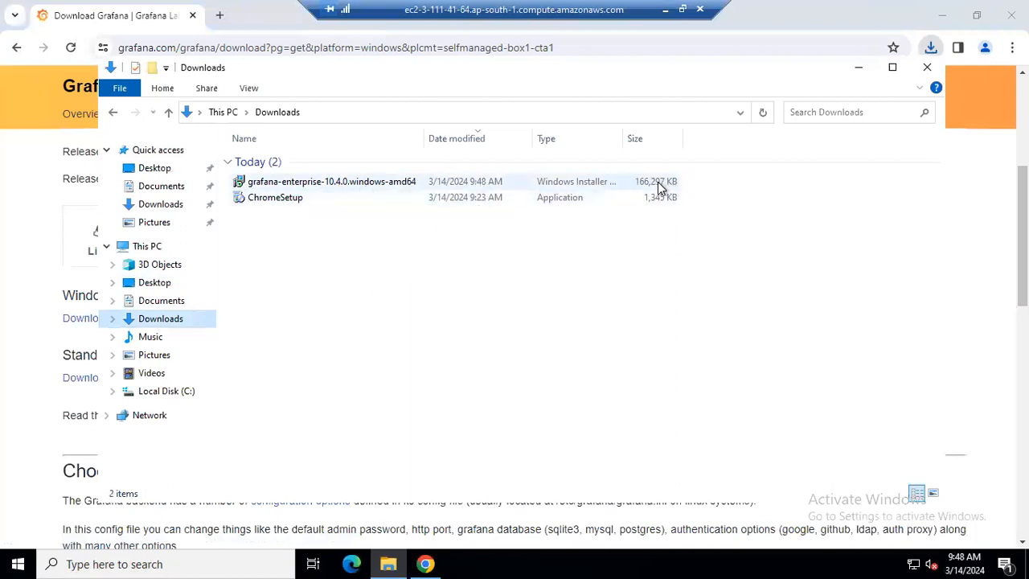
double_click(472, 184)
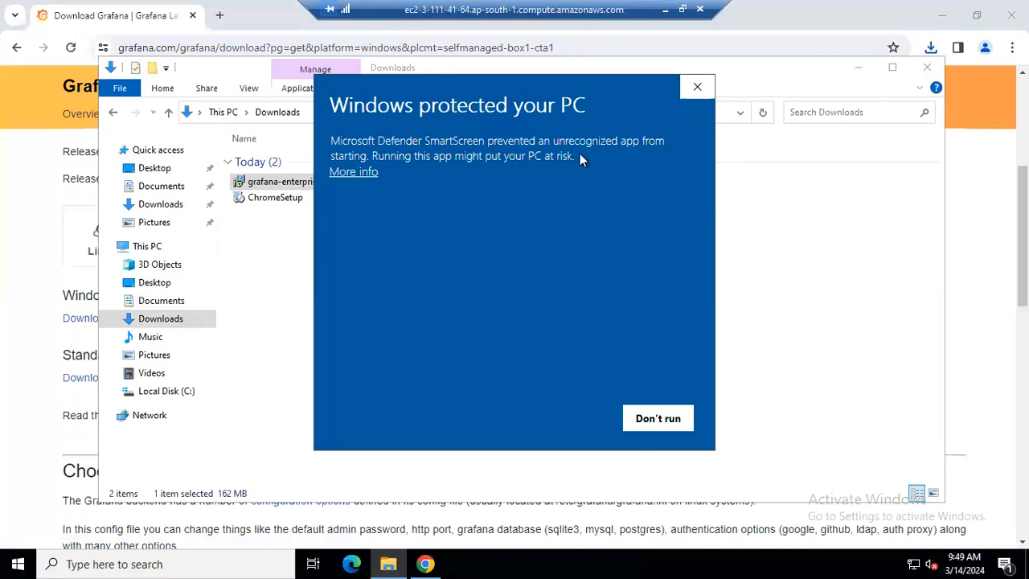
Run the installer past SmartScreen, accept the licence, install with default features, and close everything
click(357, 172)
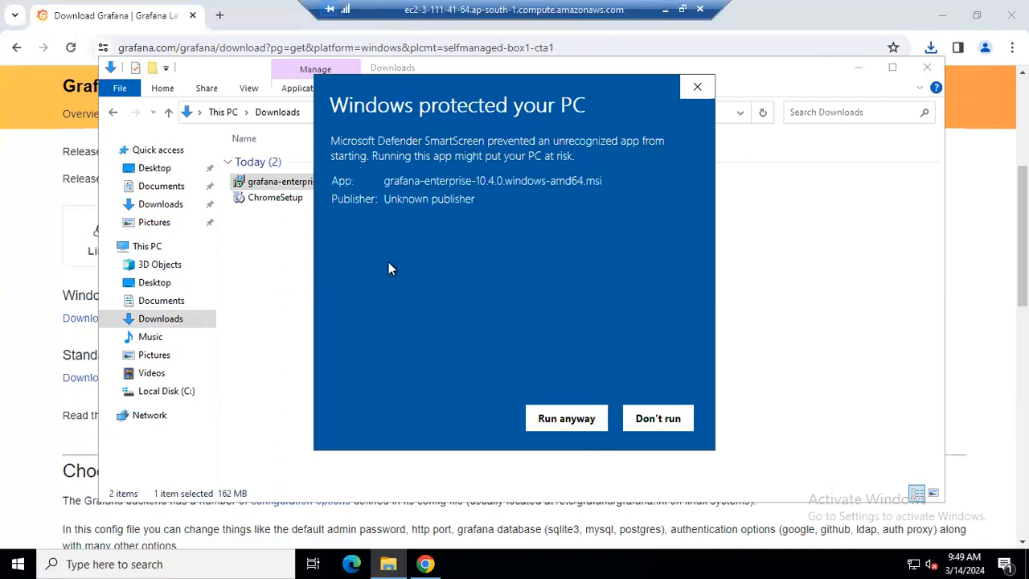
click(547, 418)
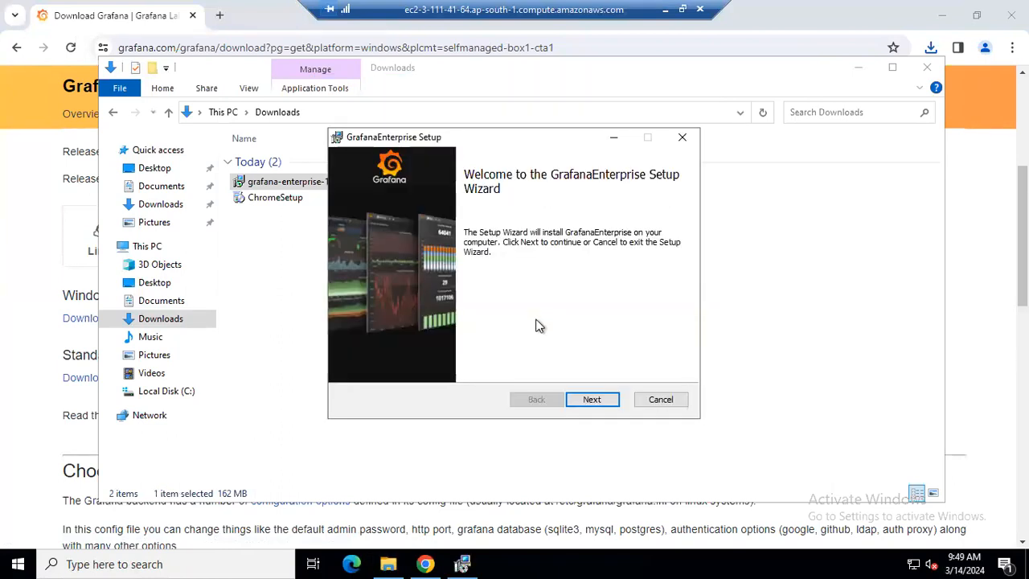
click(592, 400)
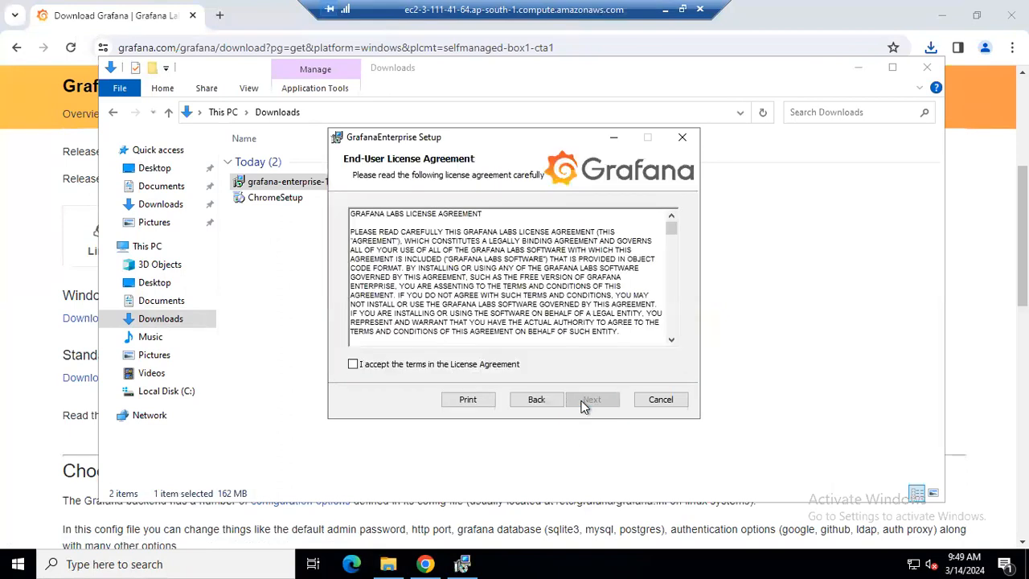
click(399, 367)
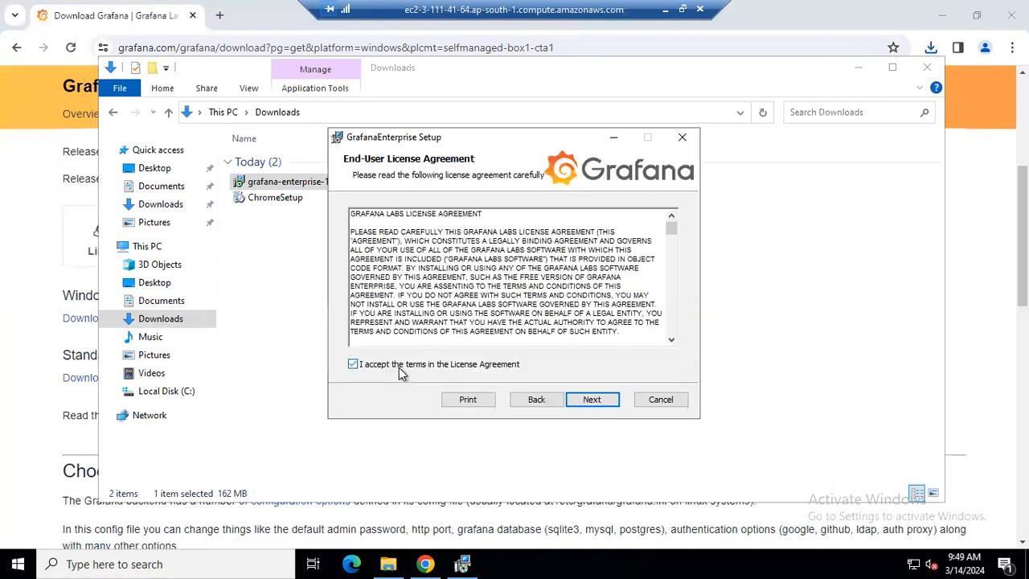
click(613, 401)
click(603, 400)
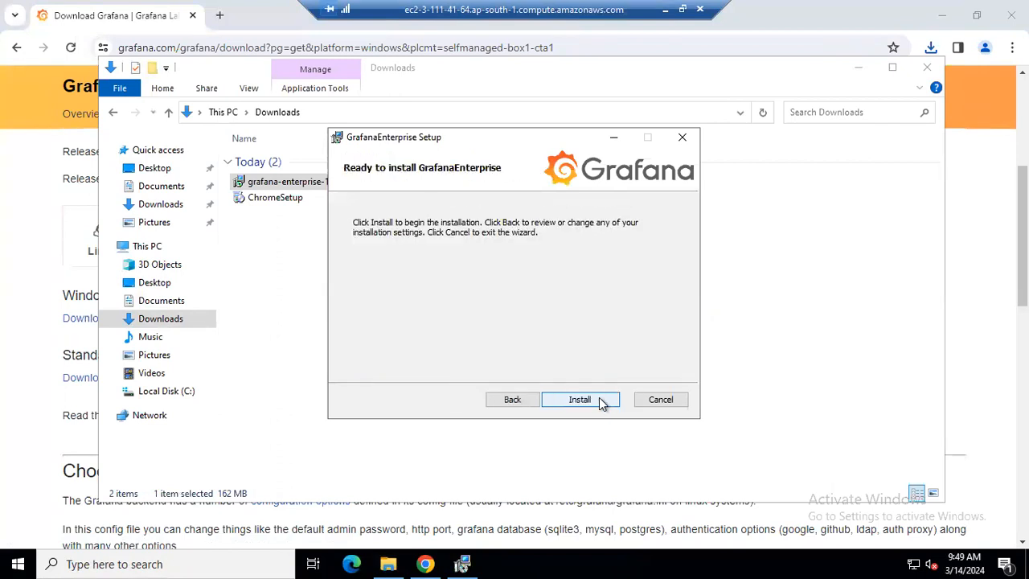
click(599, 400)
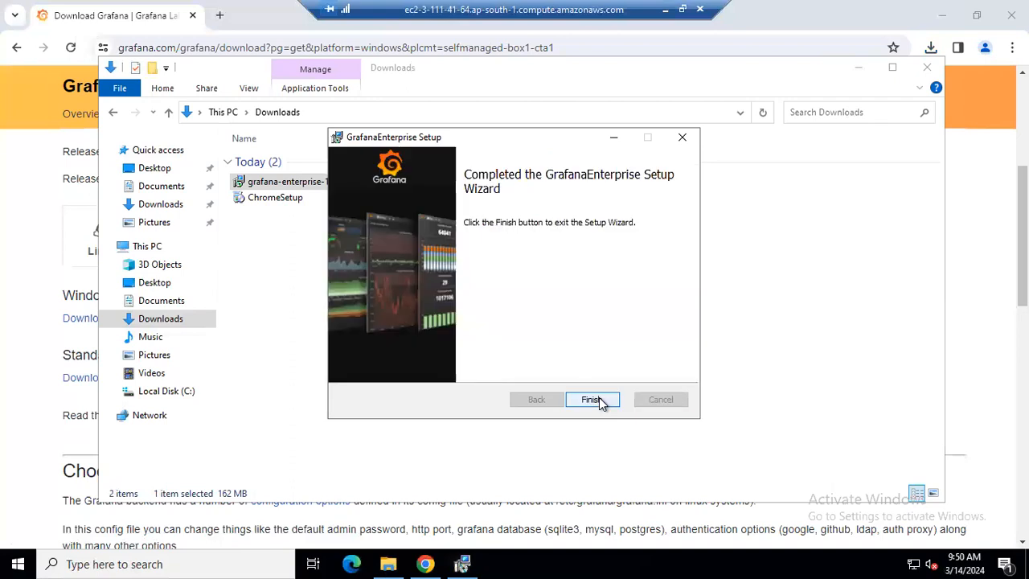
click(593, 399)
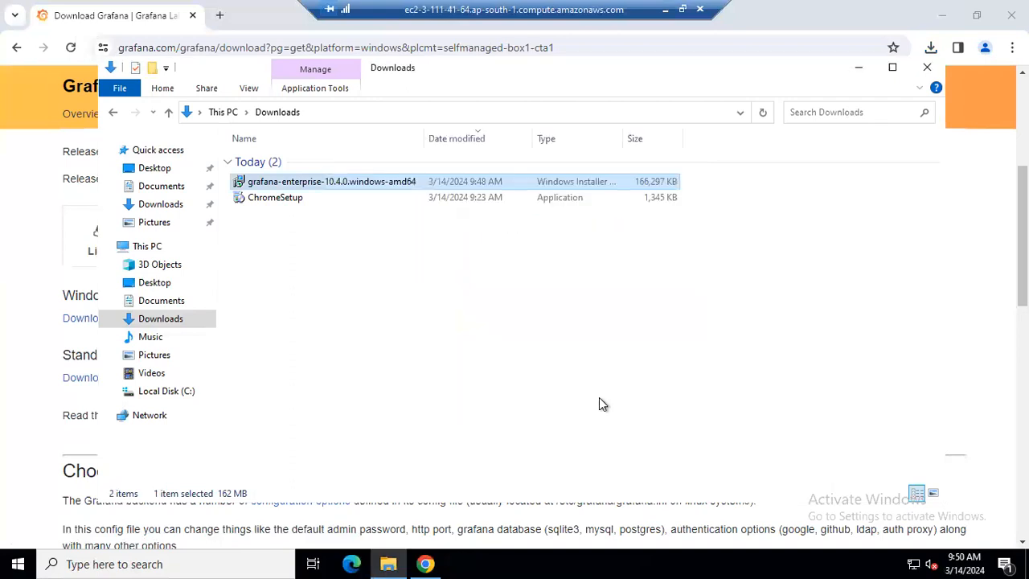
click(928, 69)
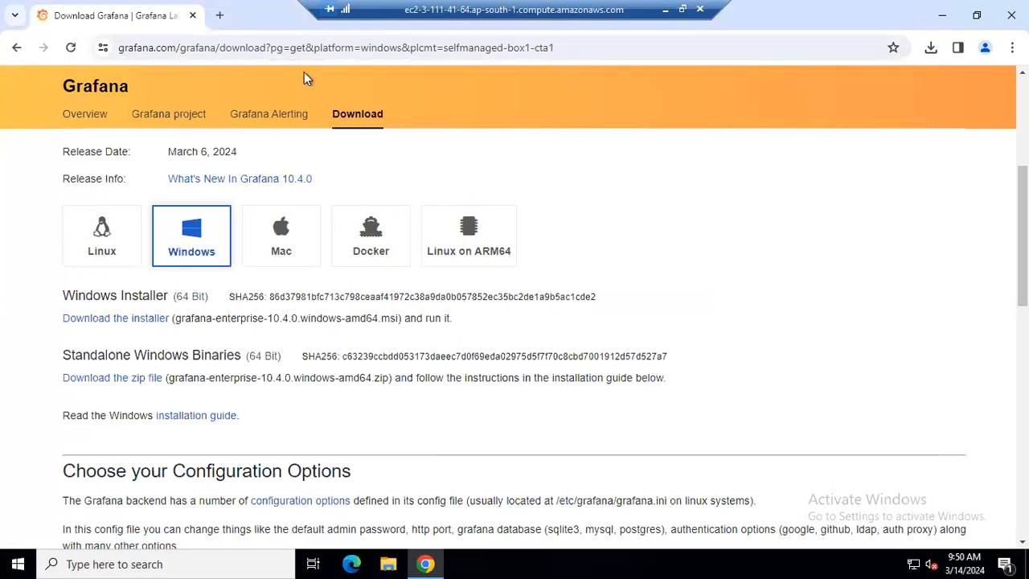
In a new Chrome tab, dismiss the popups and load localhost:3000
key(ctrl+t)
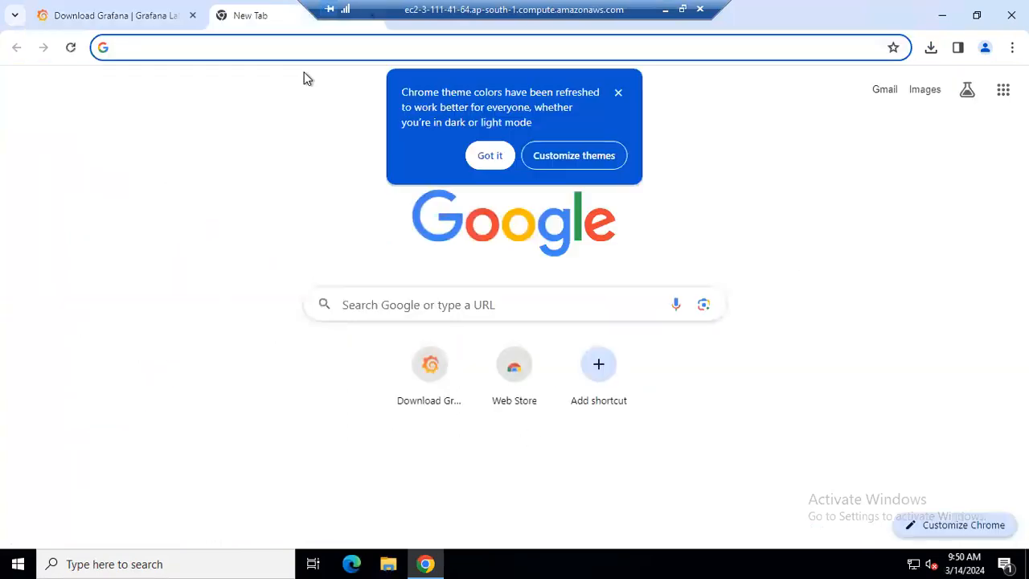
click(485, 154)
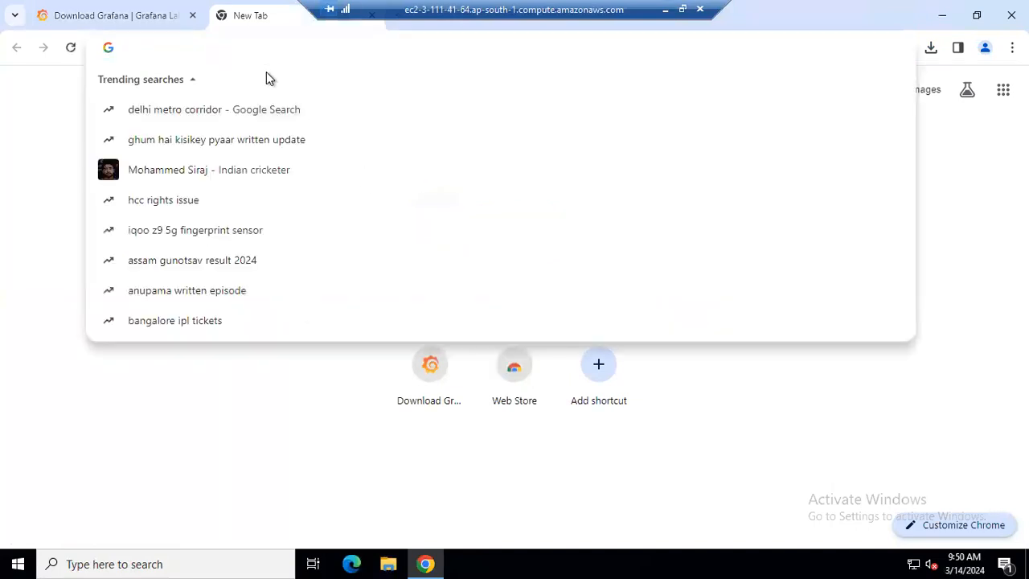
click(21, 108)
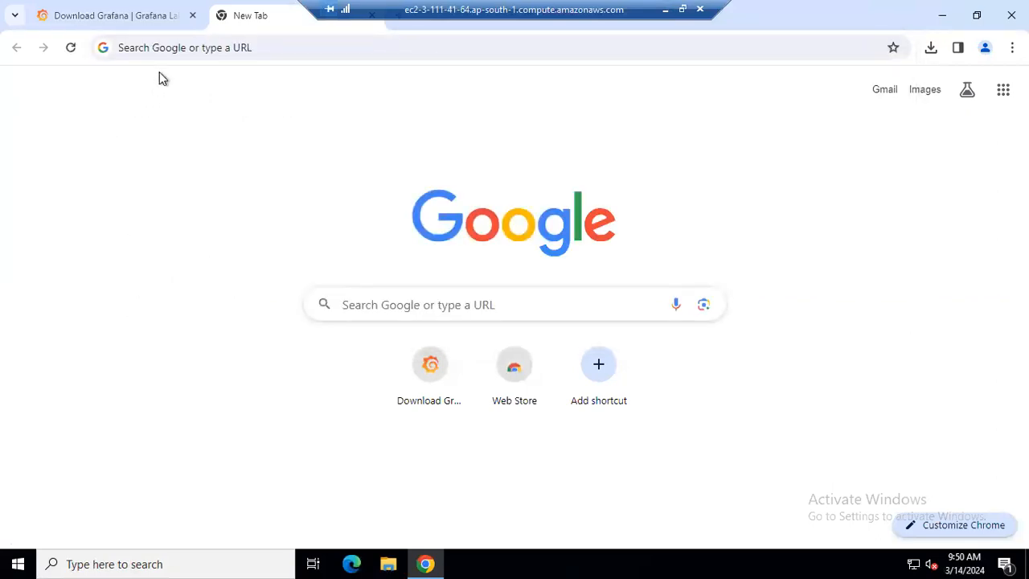
key(ctrl+l)
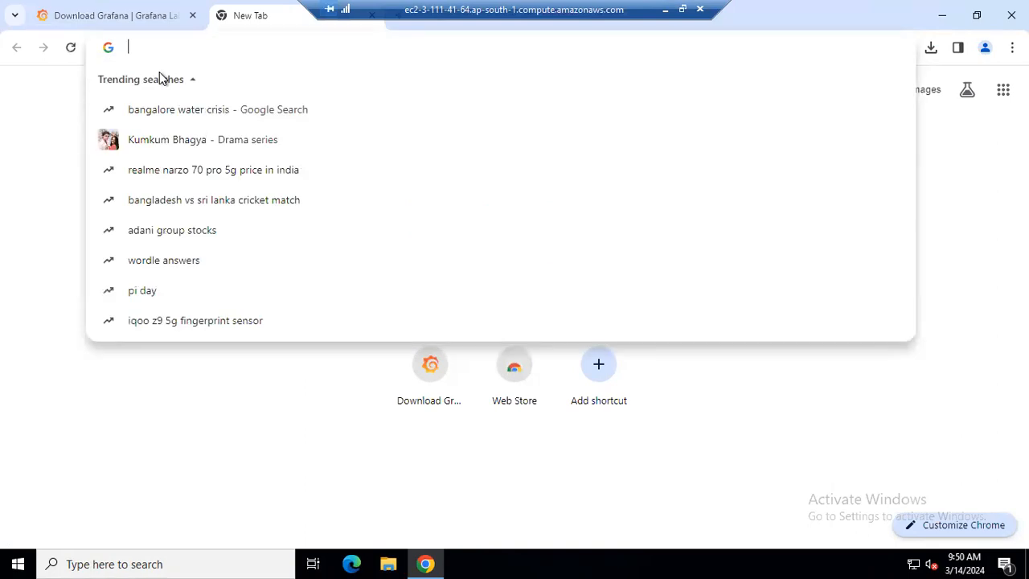
text(localhost)
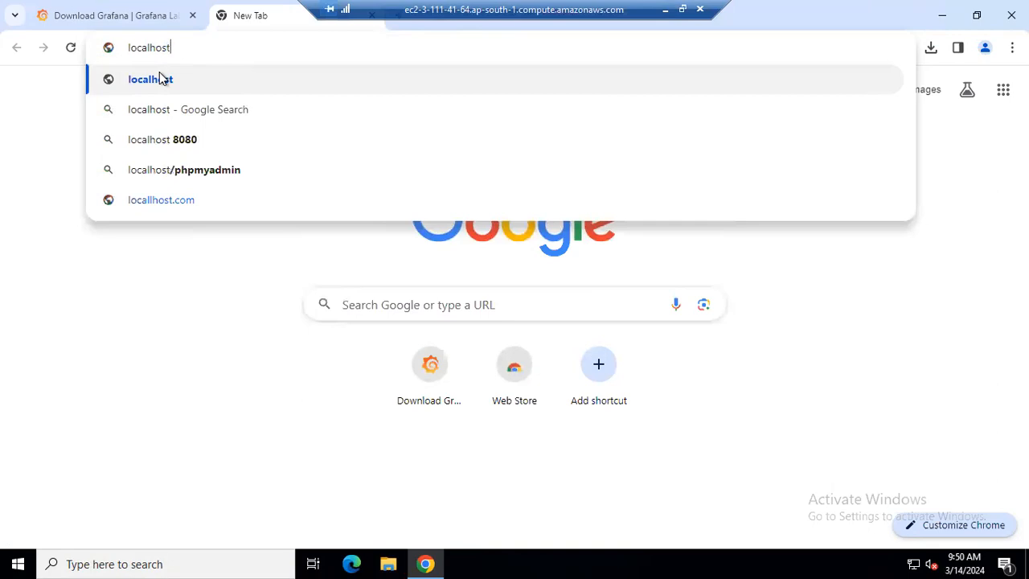
text(:)
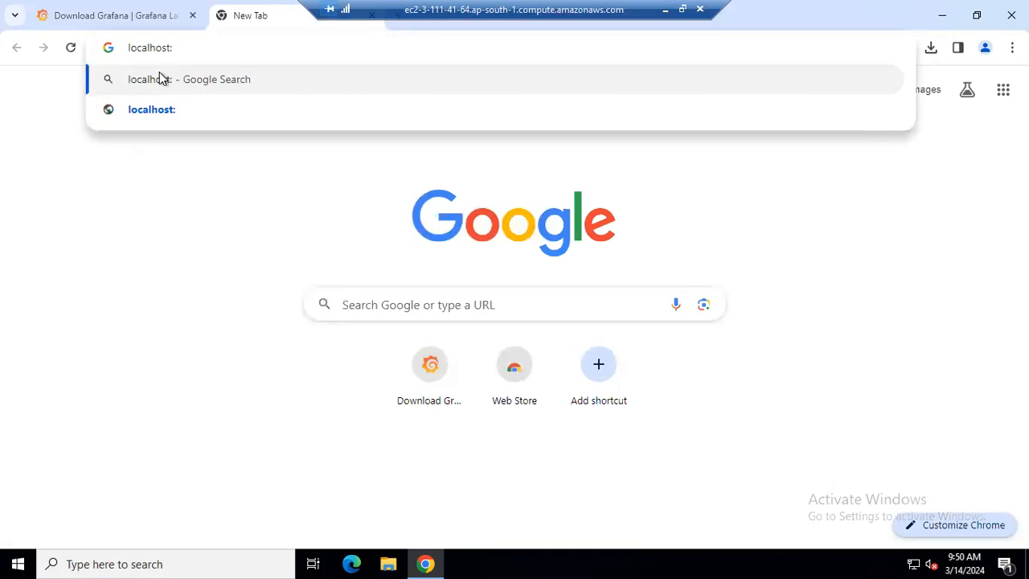
text(3000)
key(Return)
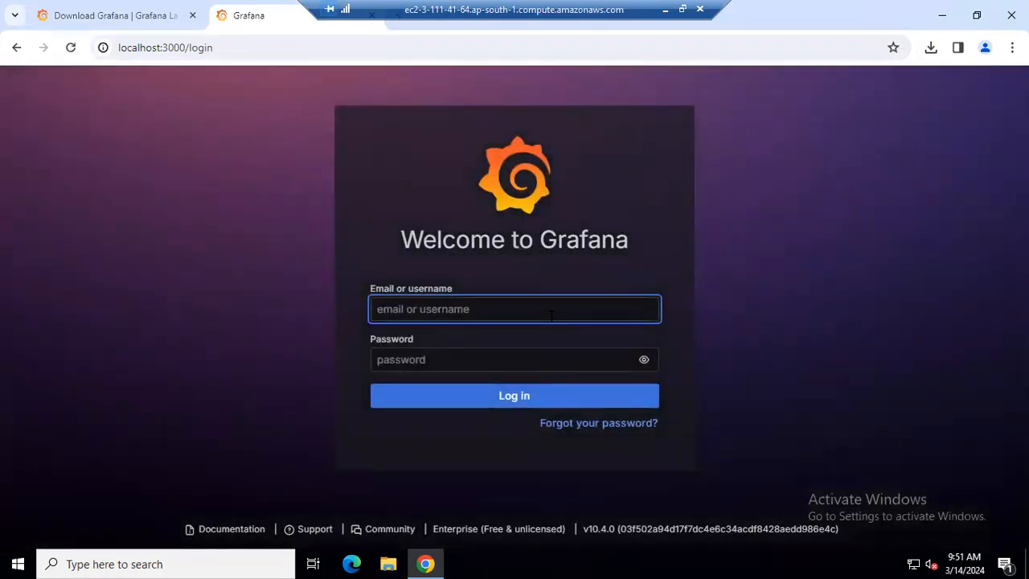
Log in to Grafana with username admin and the default password
text(admin)
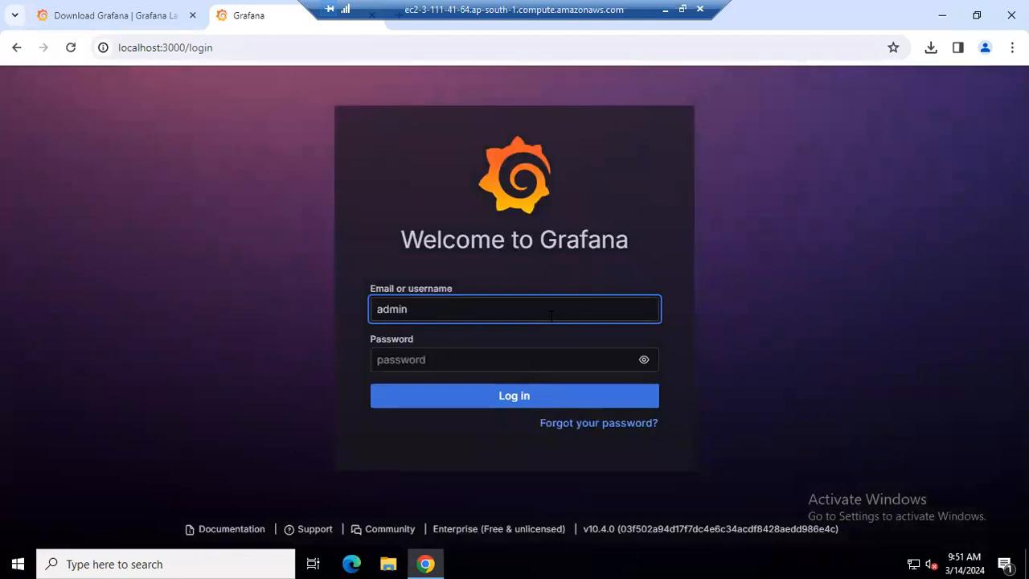
click(545, 360)
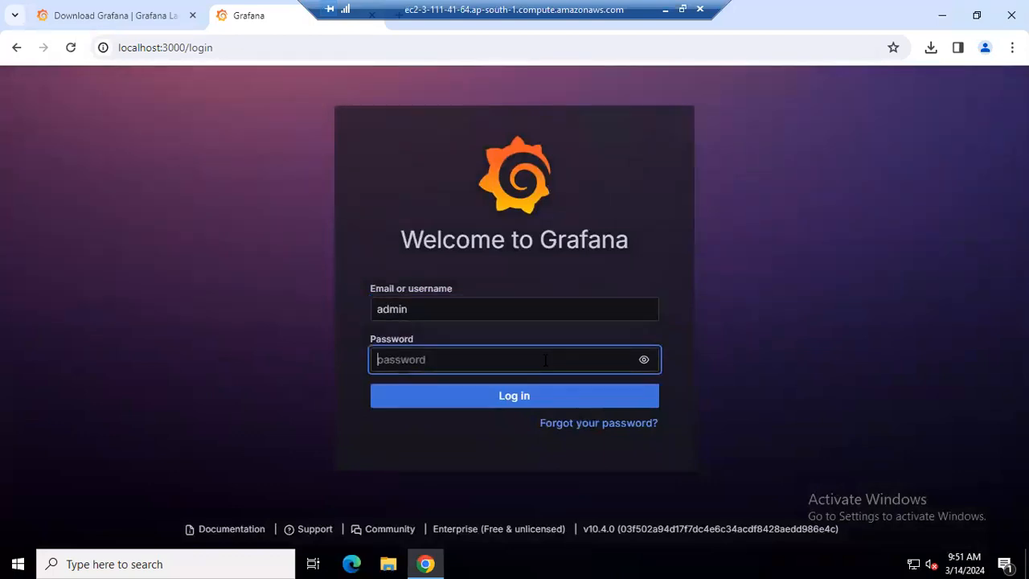
text(admin)
key(Return)
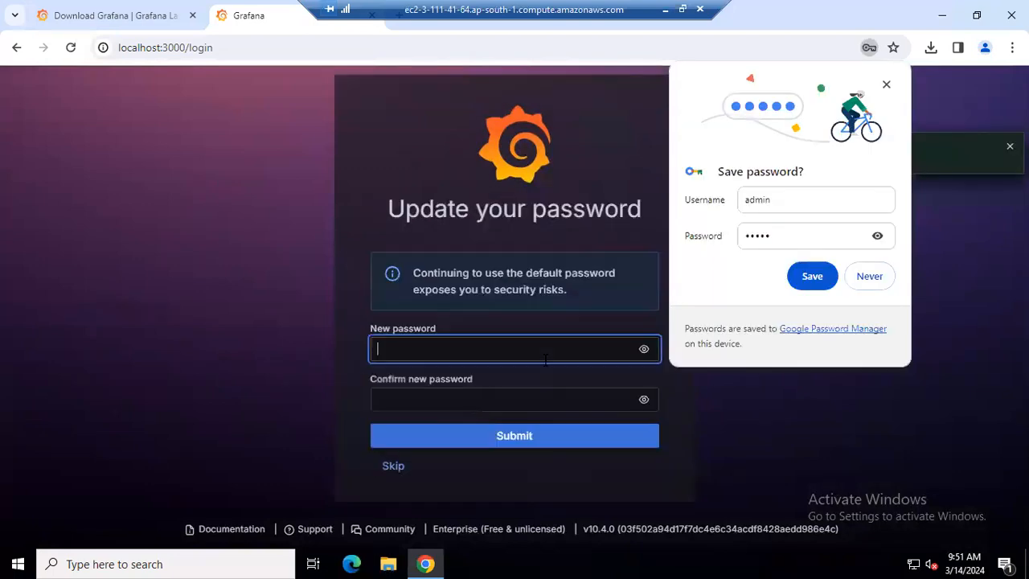
Decline Chrome's save-password prompt and skip Grafana's Update your password screen
click(870, 276)
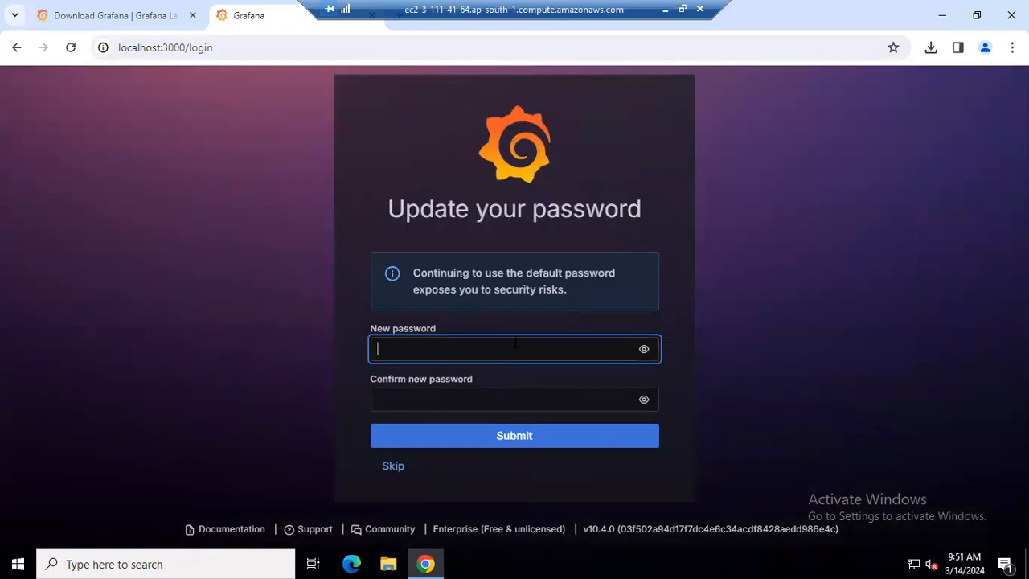
click(498, 400)
click(496, 364)
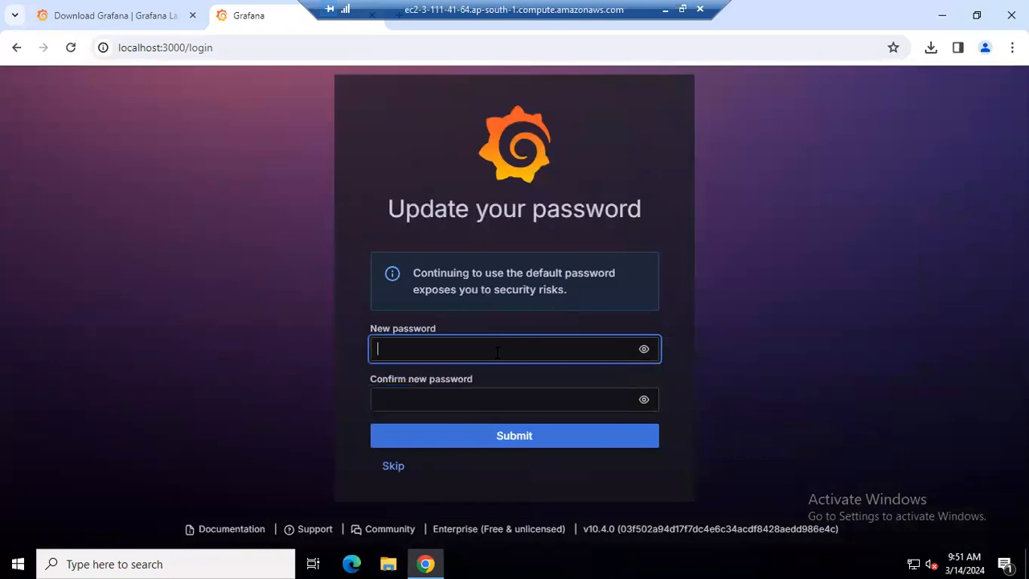
click(400, 473)
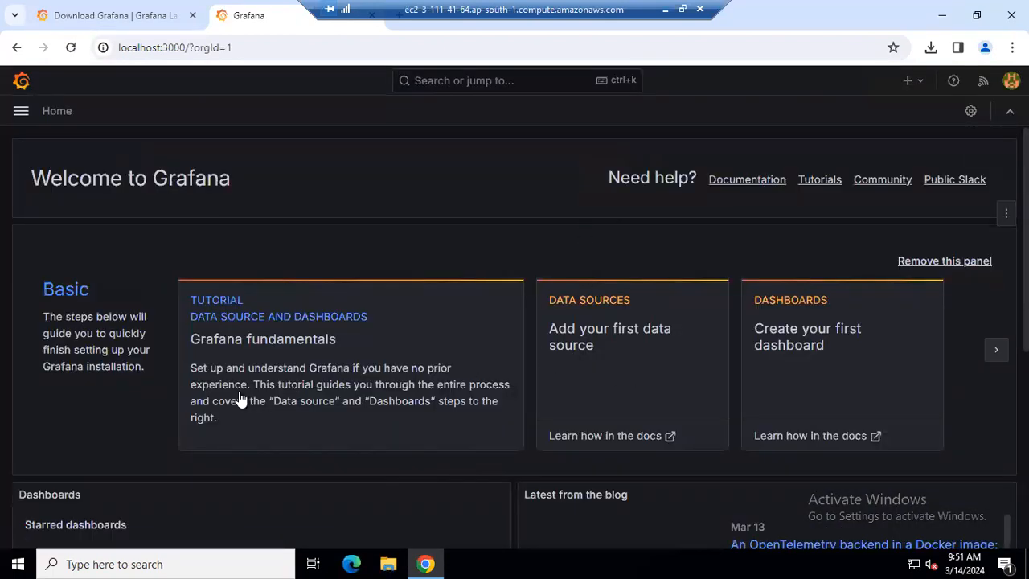
scroll(241, 397, down, 2)
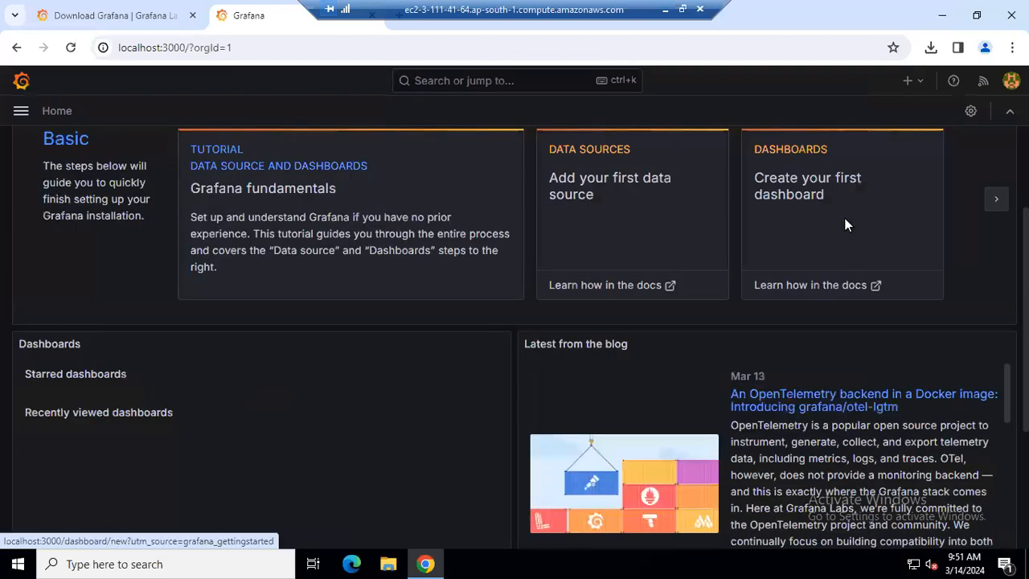
scroll(346, 266, up, 1)
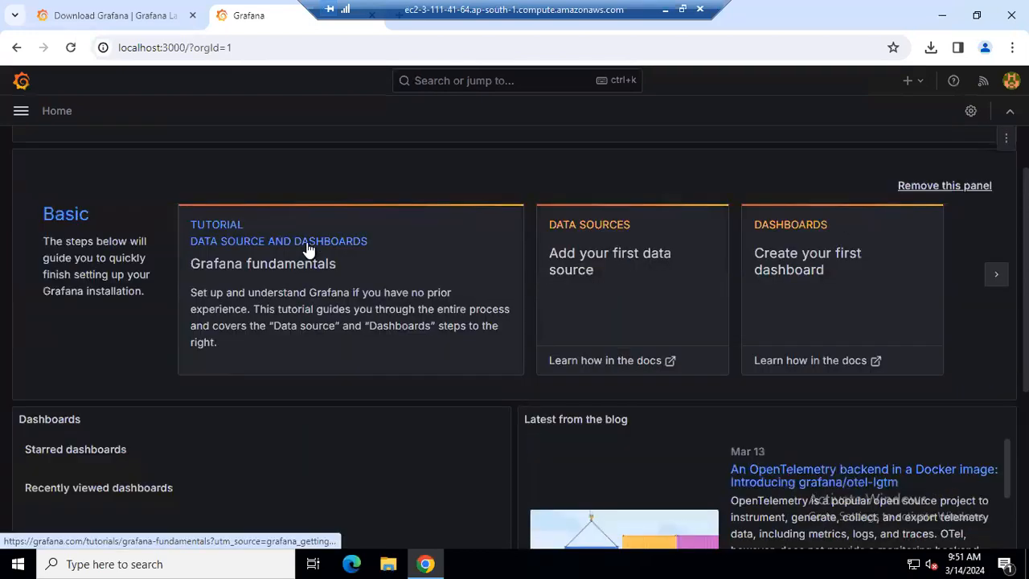
click(22, 113)
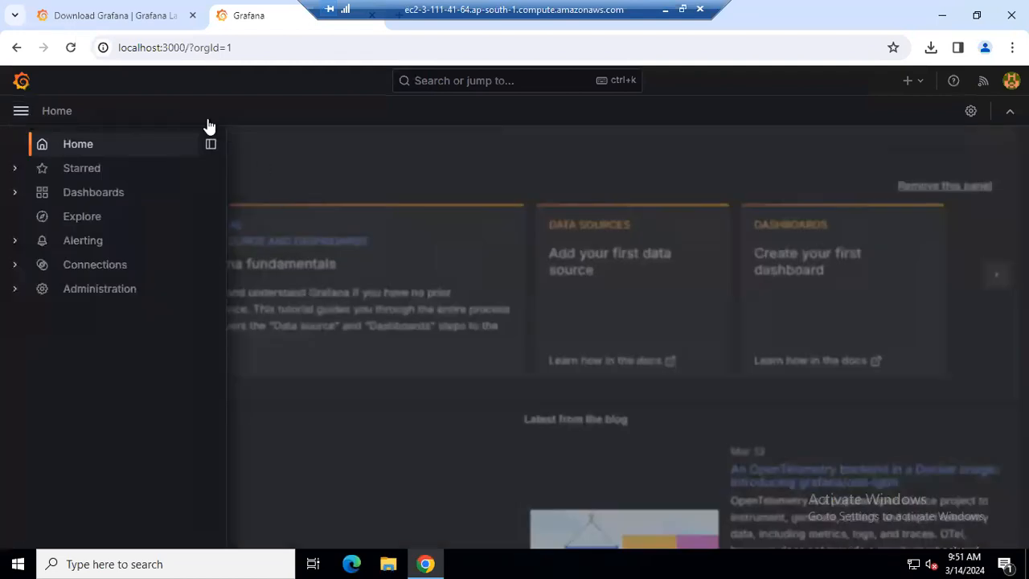
click(432, 183)
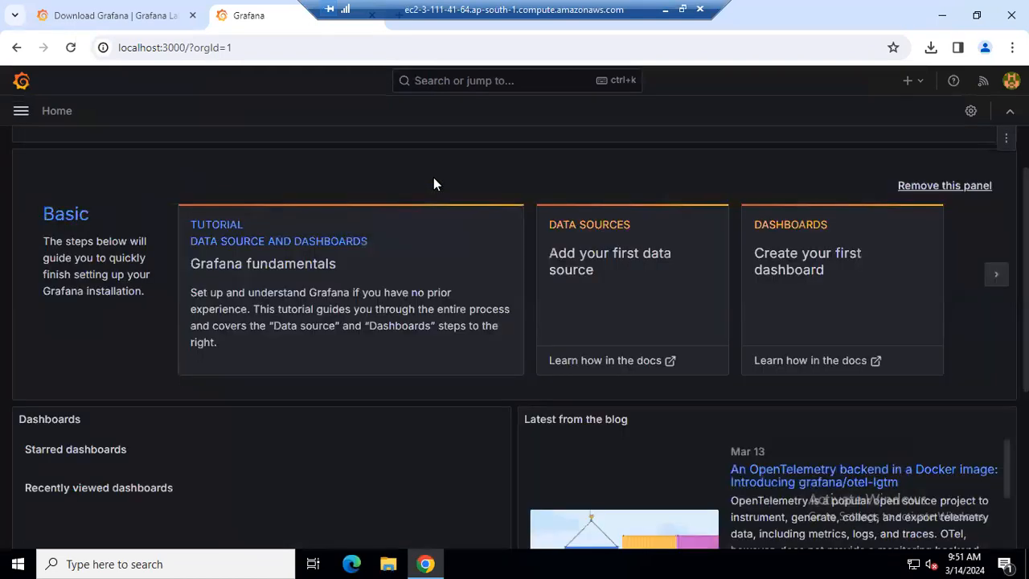